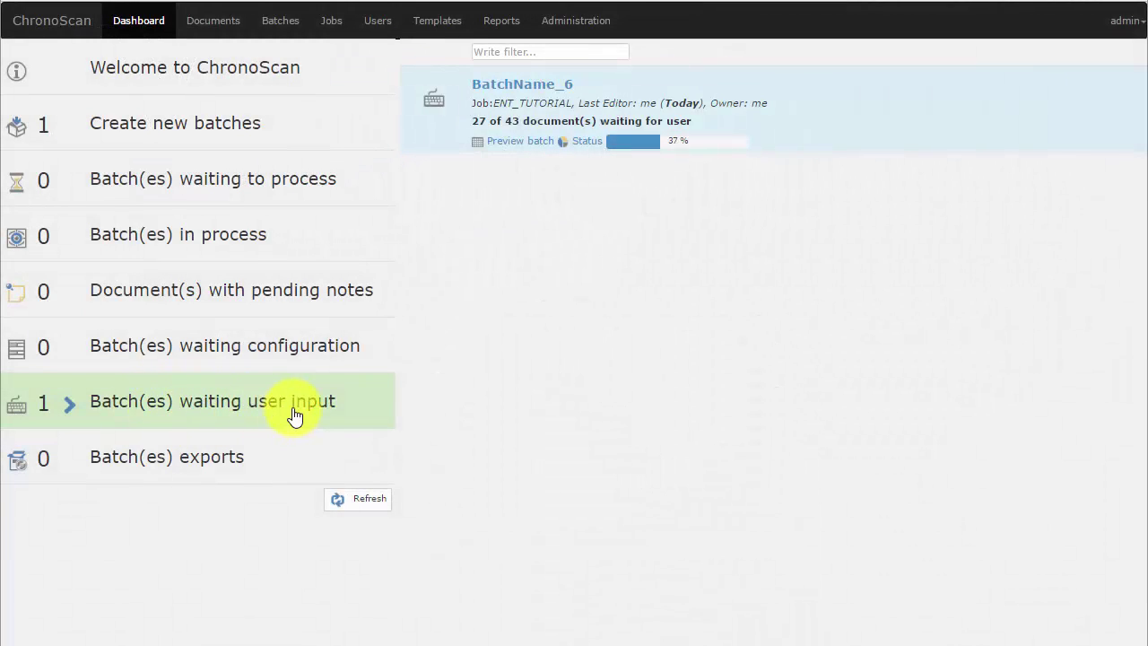
# Open BatchName_6 and mark a capture area for the Invoice total around the total amount on the Blueberry invoice
pyautogui.click(536, 93)
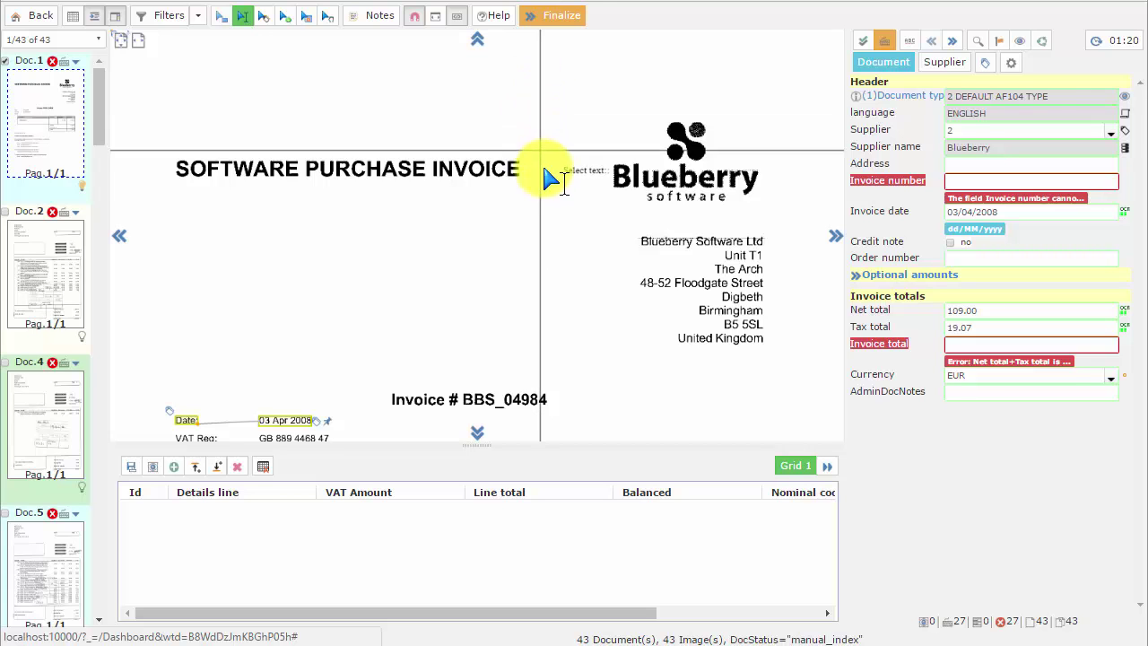
pyautogui.moveTo(640, 384); pyautogui.dragTo(544, 116)
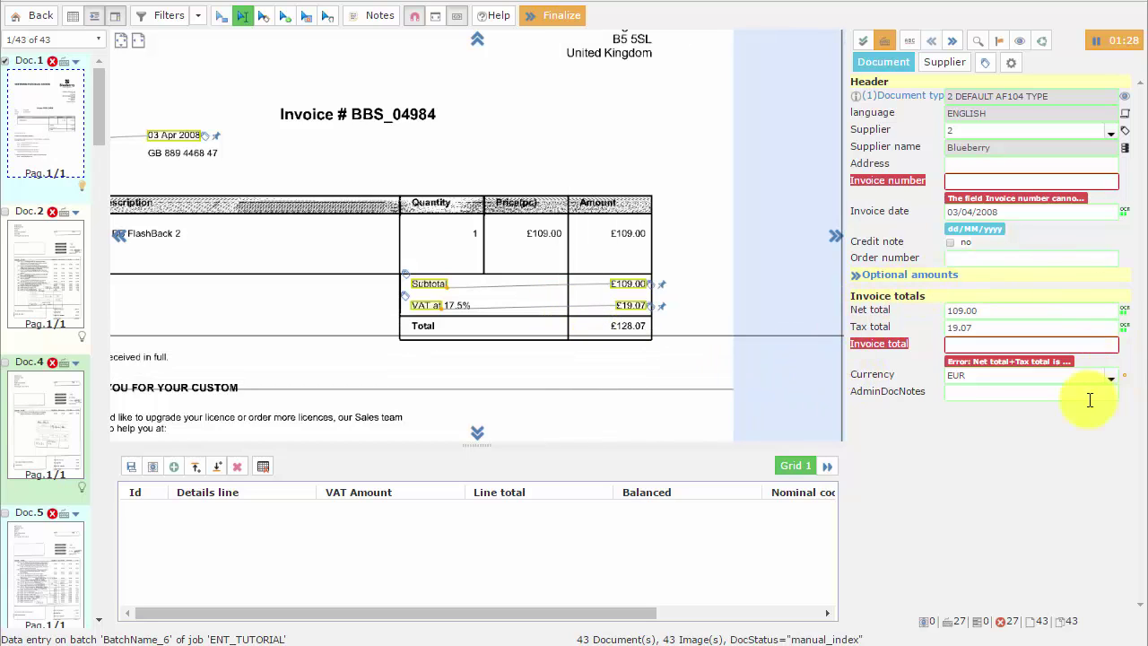
pyautogui.click(959, 345)
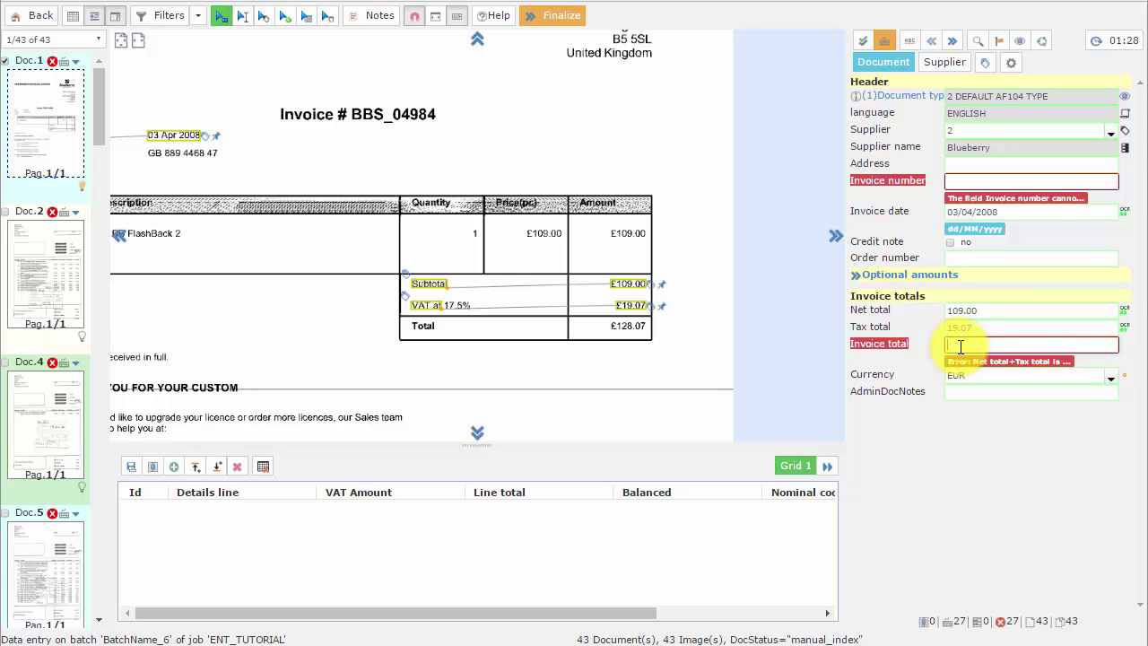
pyautogui.click(218, 20)
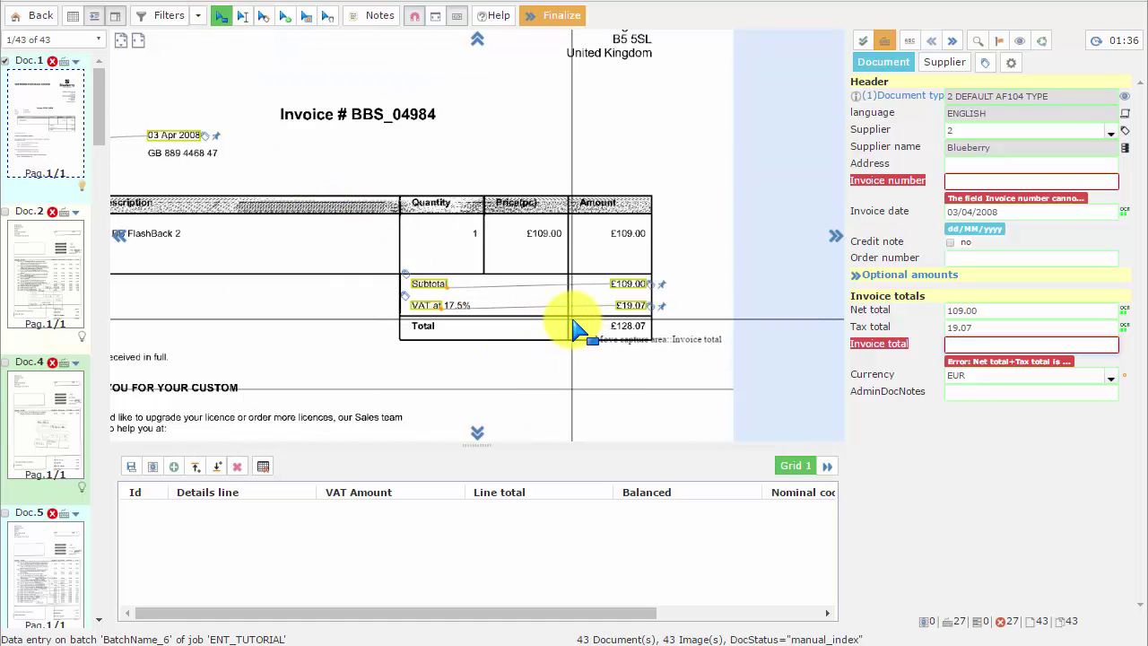
pyautogui.moveTo(572, 319); pyautogui.dragTo(651, 338)
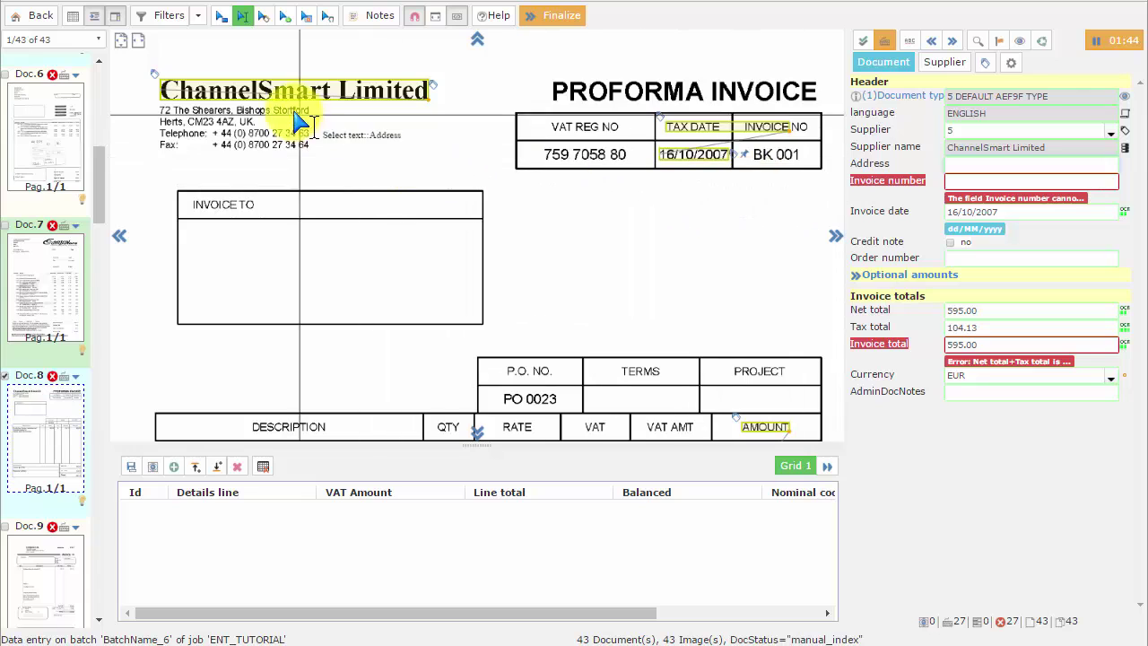
# Capture the supplier's postal address beneath the ChannelSmart Limited heading into the Address field with the text selection tool
pyautogui.click(246, 18)
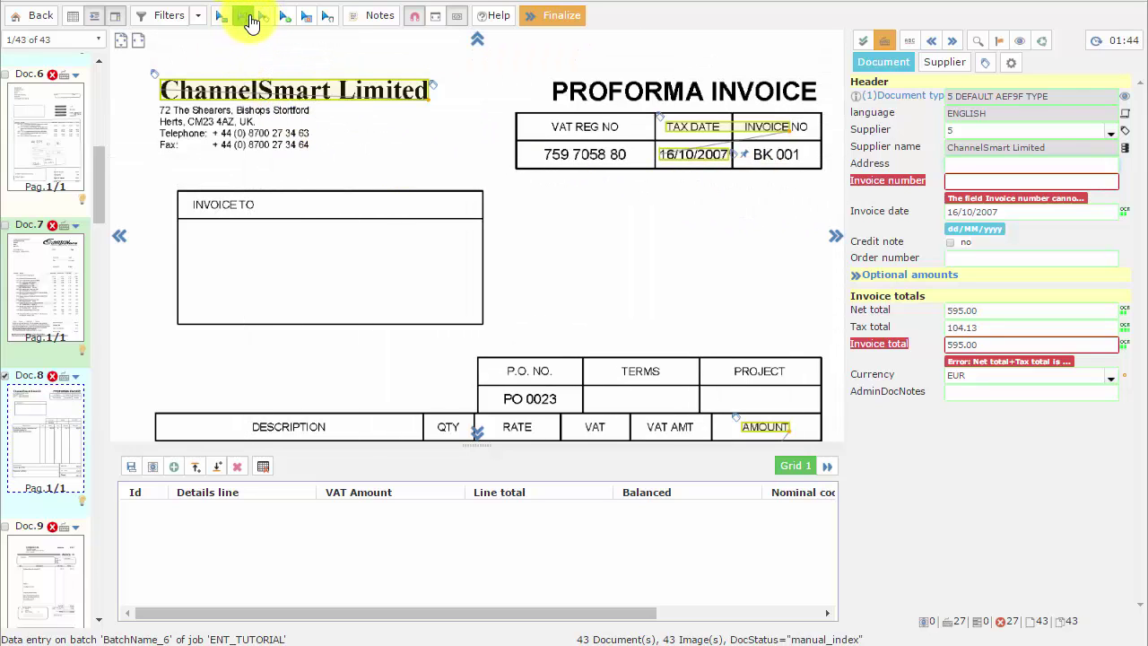
pyautogui.click(242, 18)
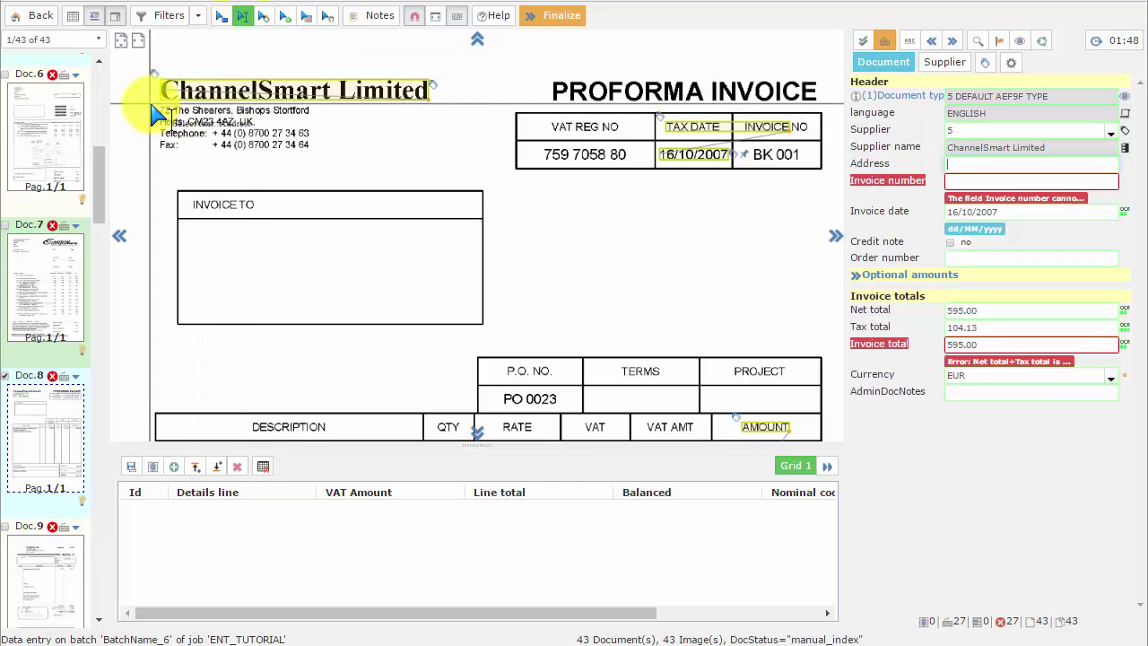
pyautogui.moveTo(153, 108); pyautogui.dragTo(365, 136)
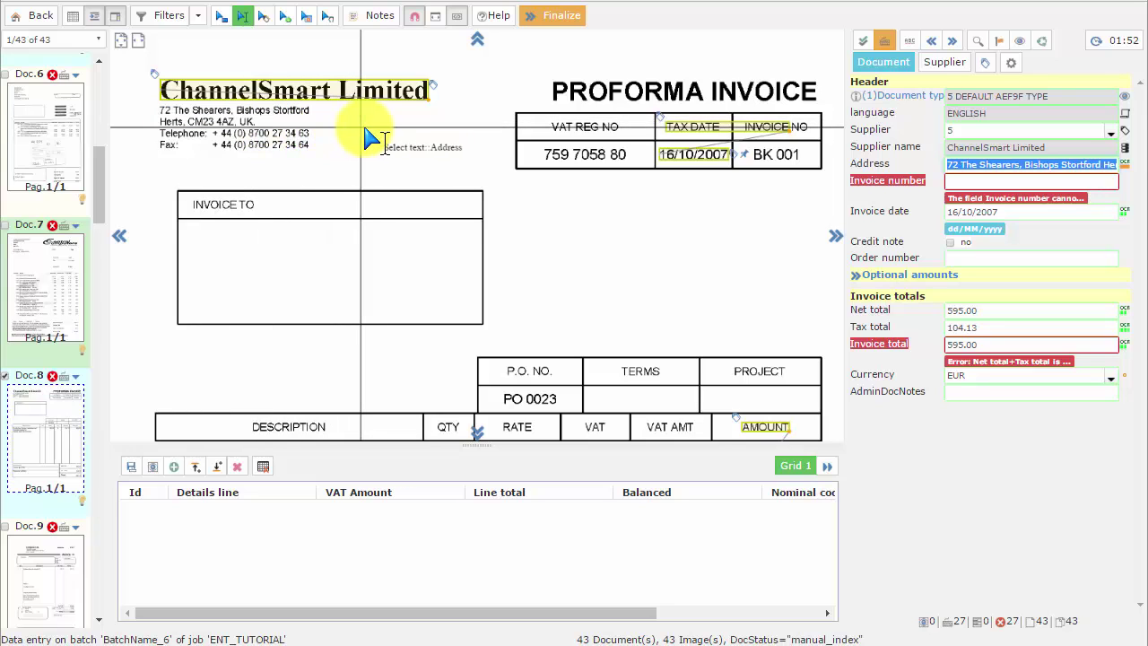
pyautogui.click(993, 171)
pyautogui.moveTo(992, 170); pyautogui.dragTo(1139, 167)
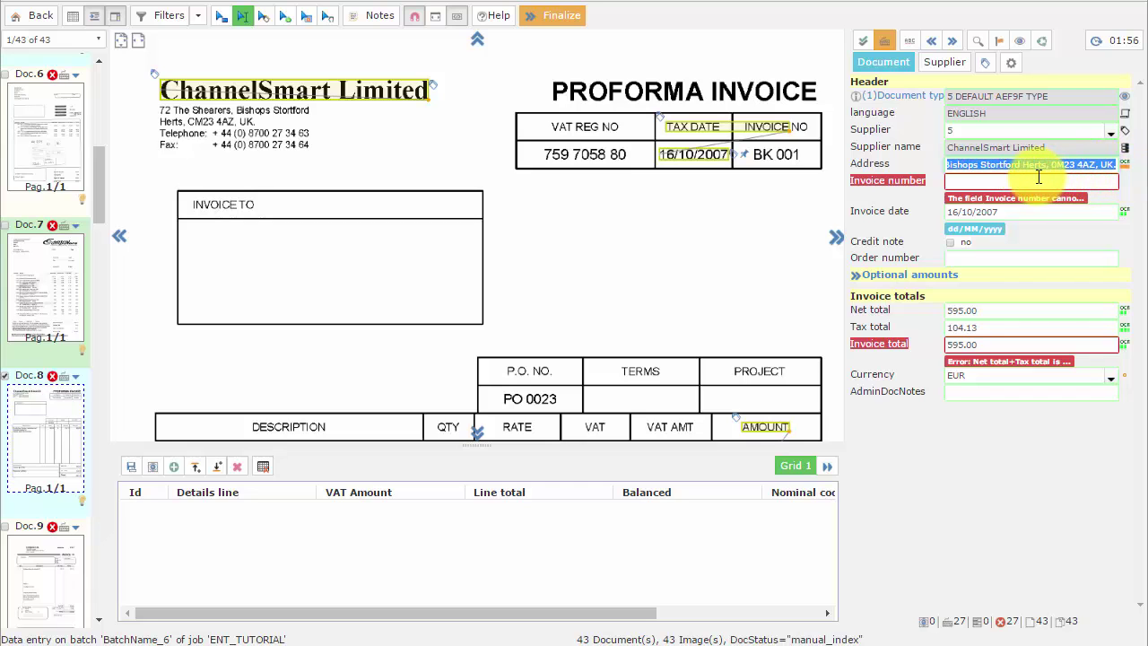
pyautogui.click(984, 170)
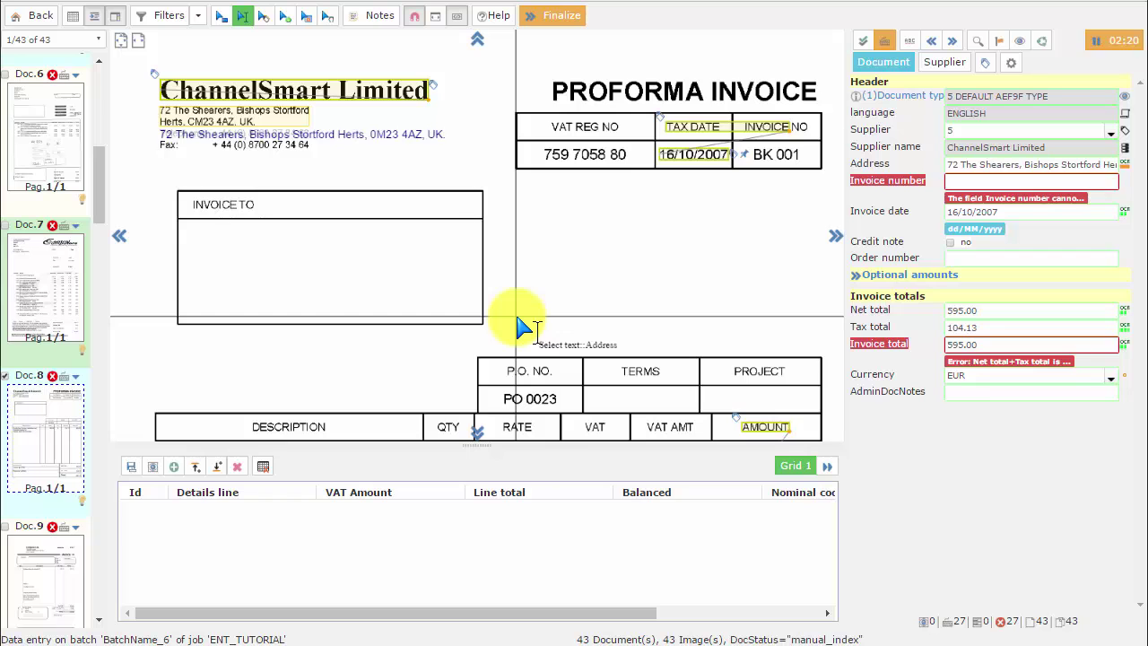
# Start an Intelli-Tag for the Invoice number field from the "INVOICE NO" heading on the proforma invoice
pyautogui.moveTo(743, 243); pyautogui.dragTo(657, 280)
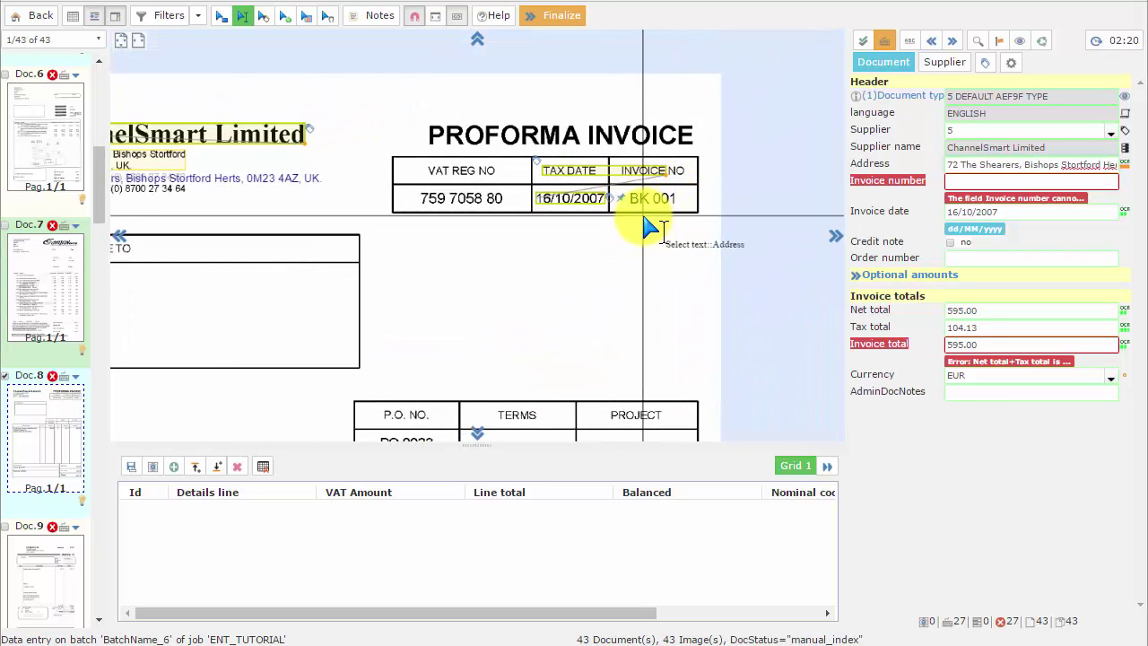
pyautogui.click(978, 179)
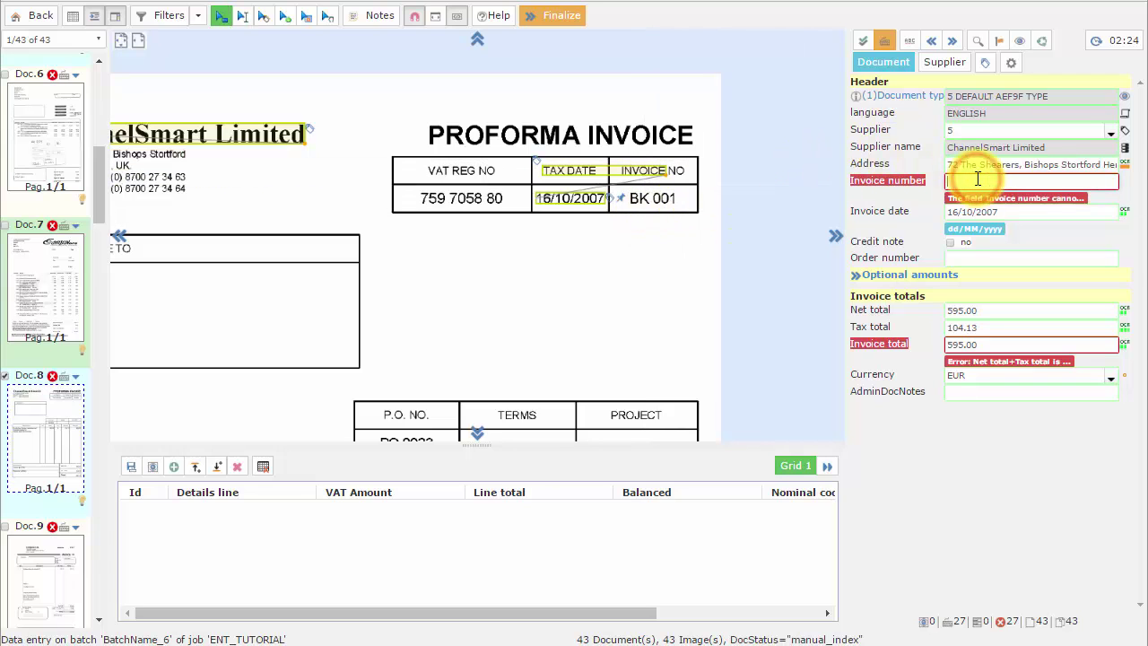
pyautogui.click(262, 18)
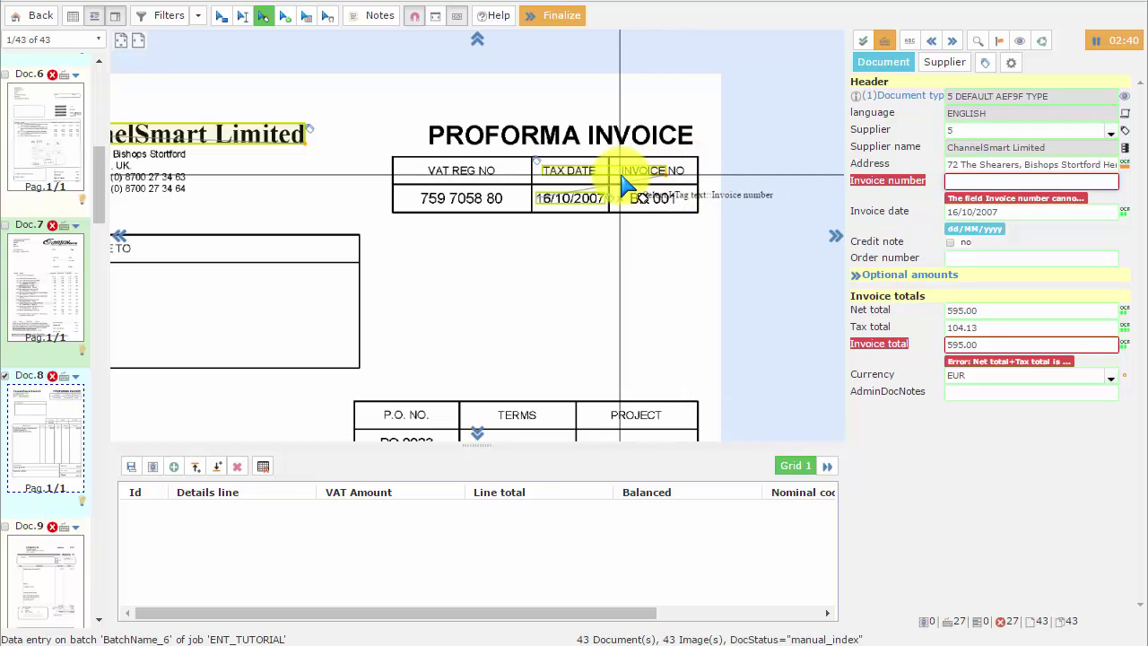
pyautogui.moveTo(615, 162); pyautogui.dragTo(688, 179)
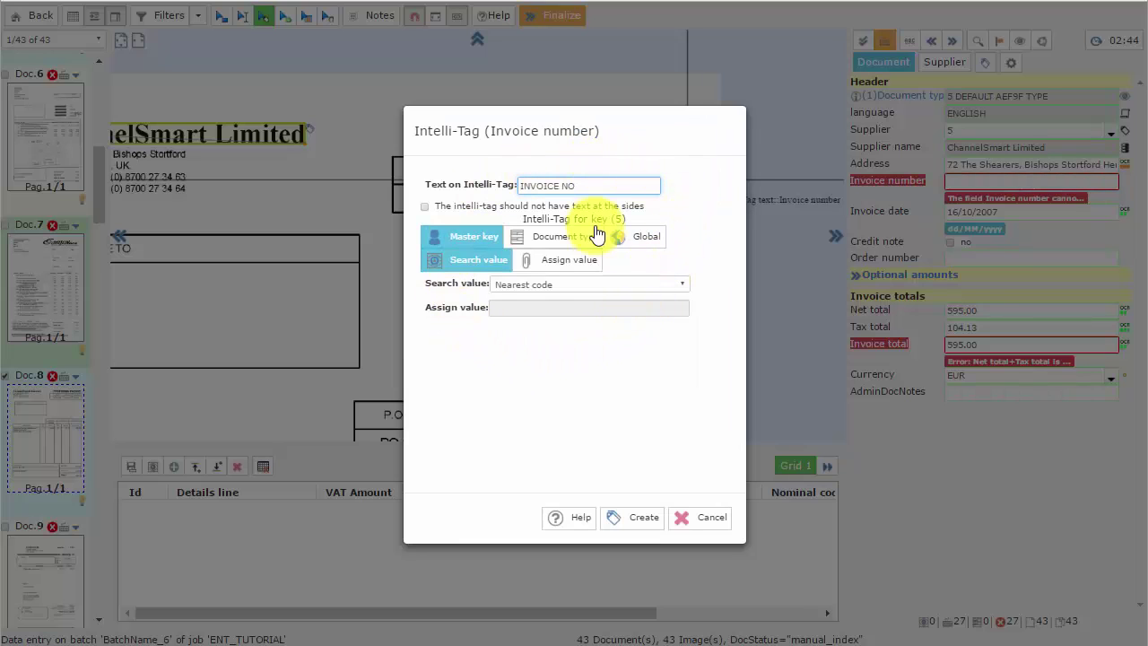
# Create the Intelli-Tag as a global tag that searches for the nearest code
pyautogui.moveTo(592, 186); pyautogui.dragTo(500, 186)
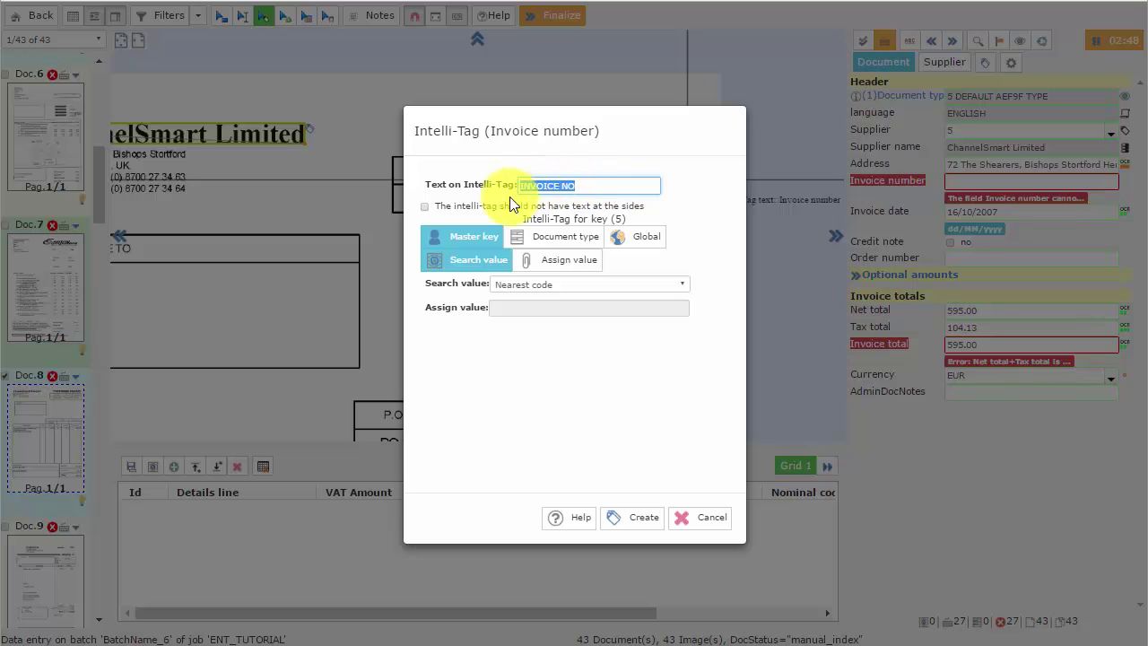
pyautogui.click(481, 266)
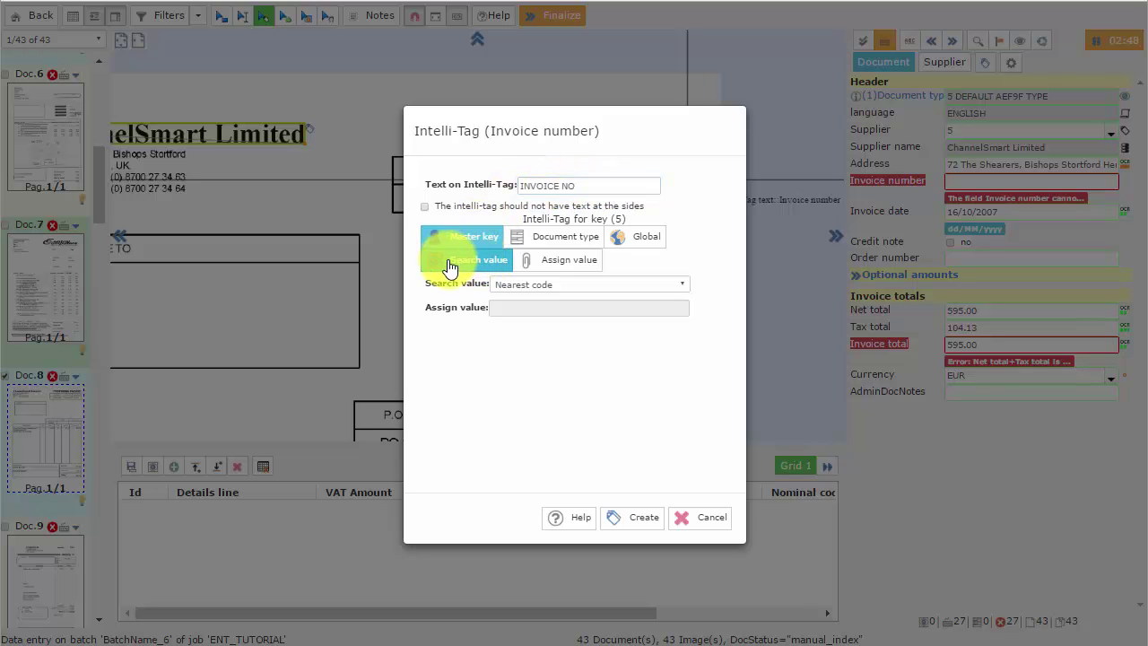
pyautogui.click(578, 285)
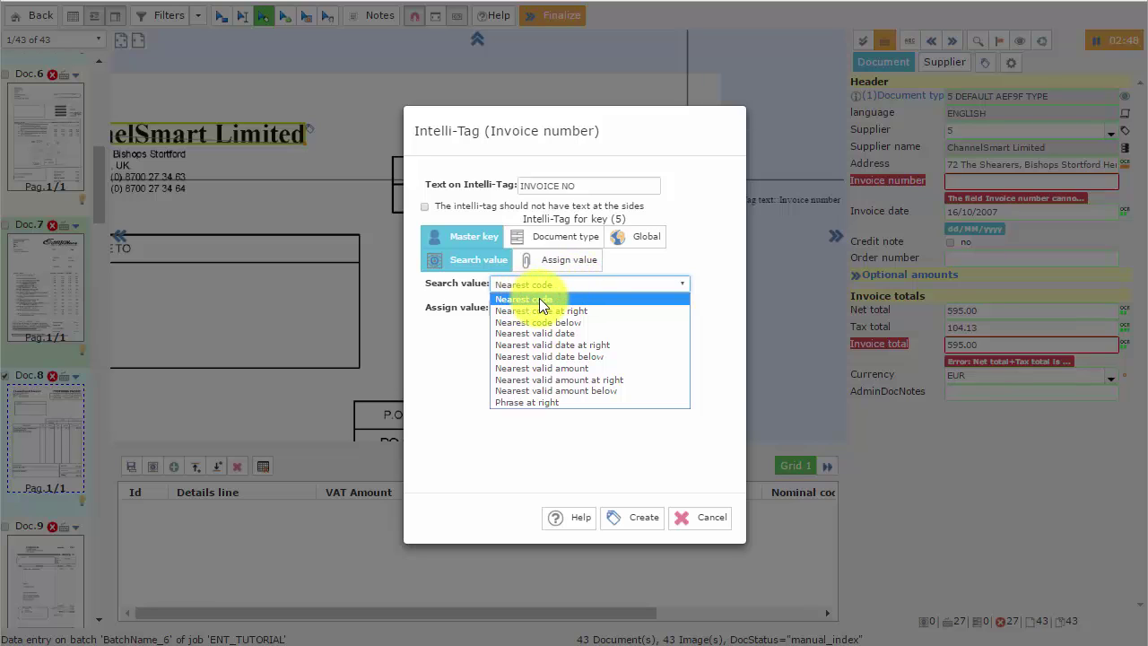
pyautogui.click(540, 298)
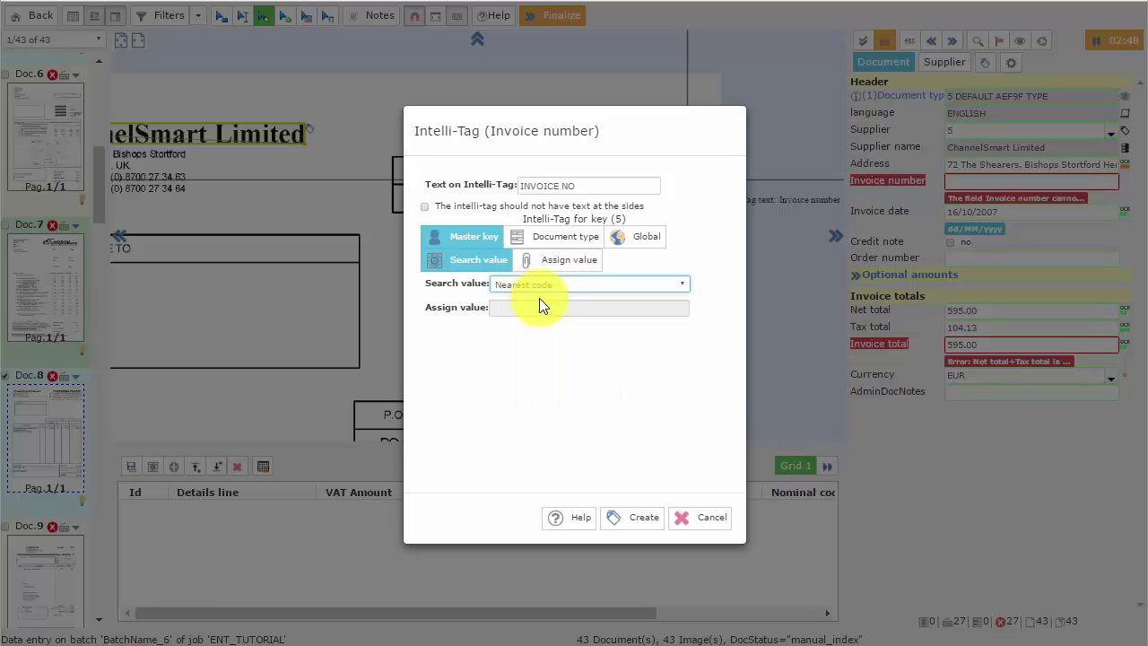
pyautogui.click(638, 246)
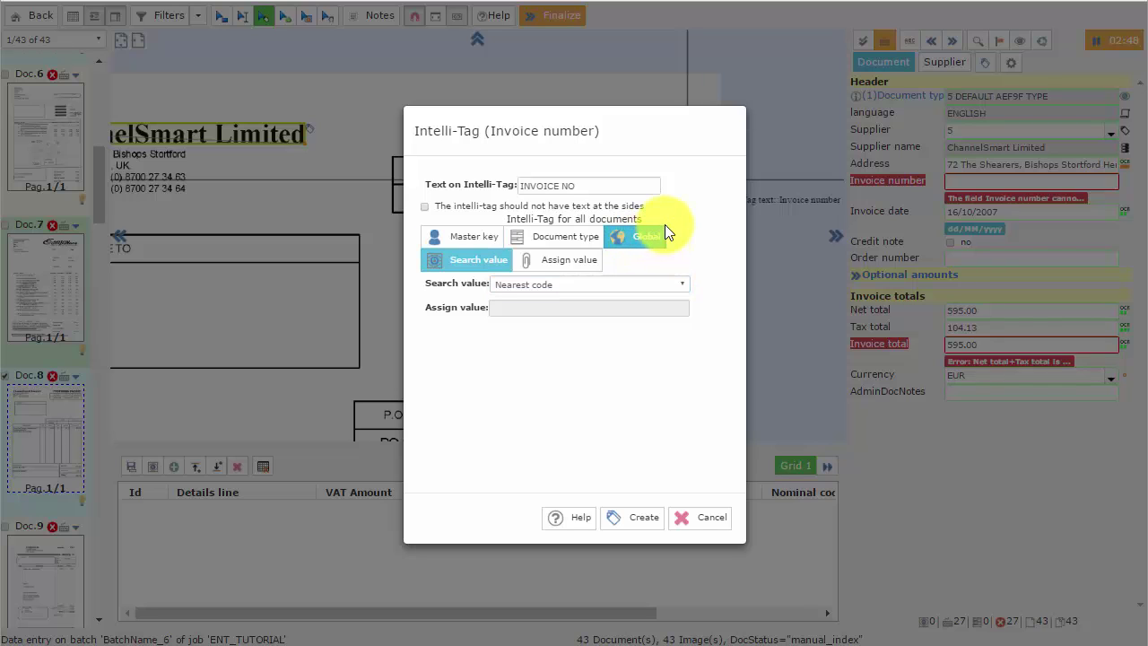
pyautogui.click(632, 516)
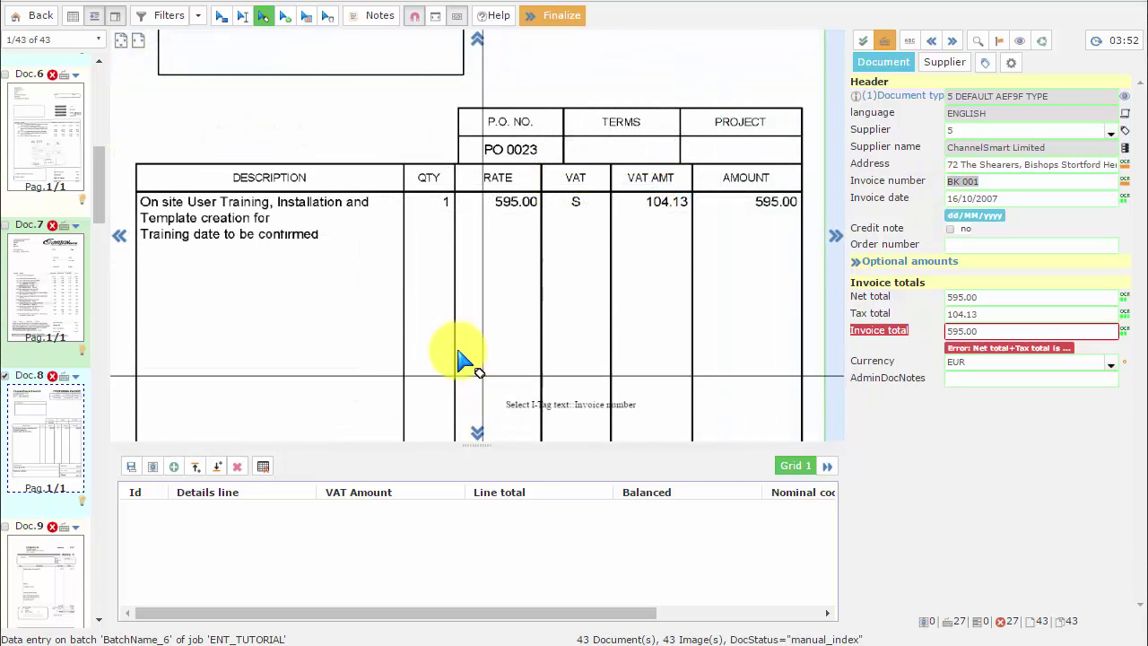
# Create the Grid 1 capture grid around the whole line-item table, from DESCRIPTION through AMOUNT
pyautogui.click(307, 21)
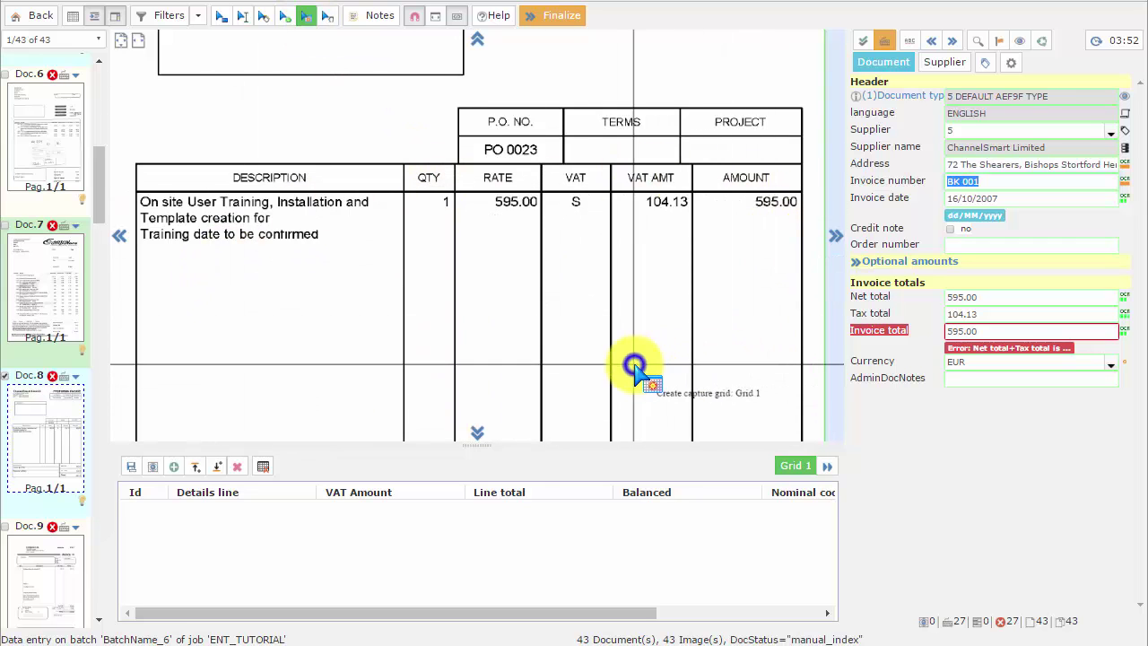
pyautogui.scroll(-3, 634, 365)
pyautogui.scroll(-1, 628, 238)
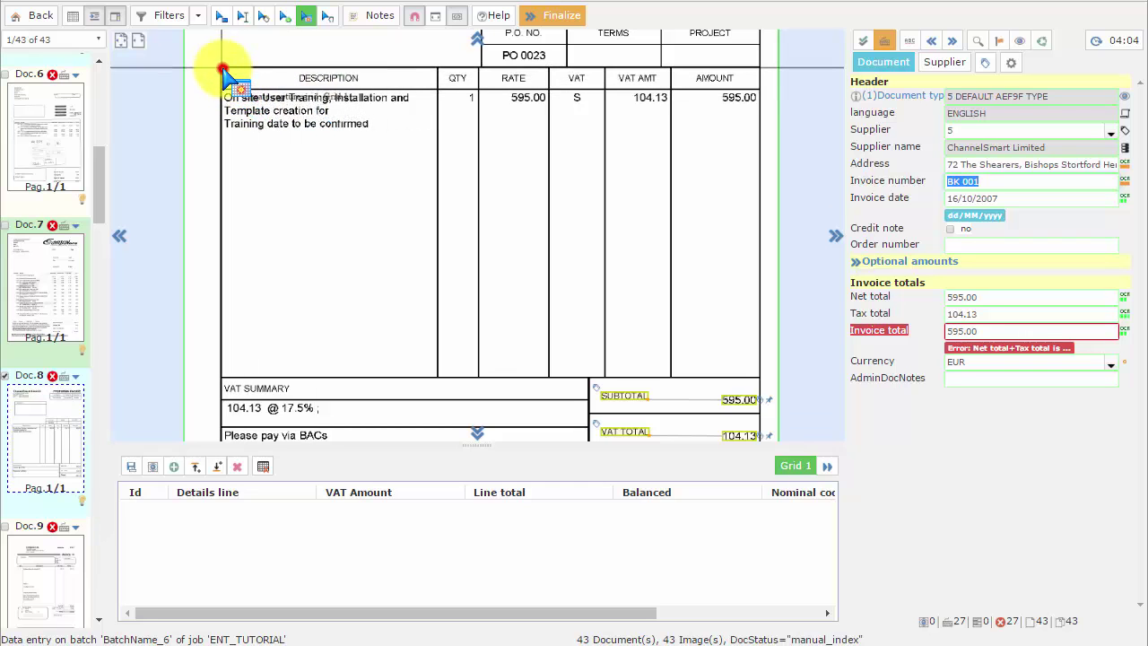
pyautogui.moveTo(226, 70); pyautogui.dragTo(761, 377)
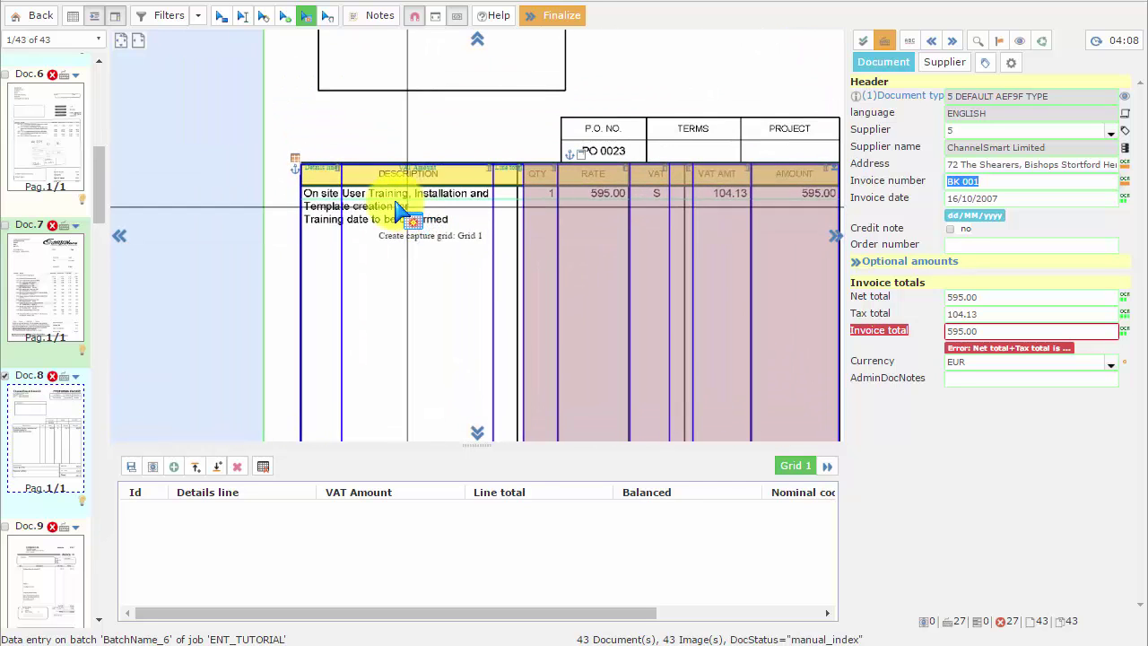
# Remove the extra VAT Amount and Line total columns over DESCRIPTION and align the capture grid's column boundary with the start of QTY
pyautogui.scroll(3, 380, 210)
pyautogui.scroll(1, 370, 206)
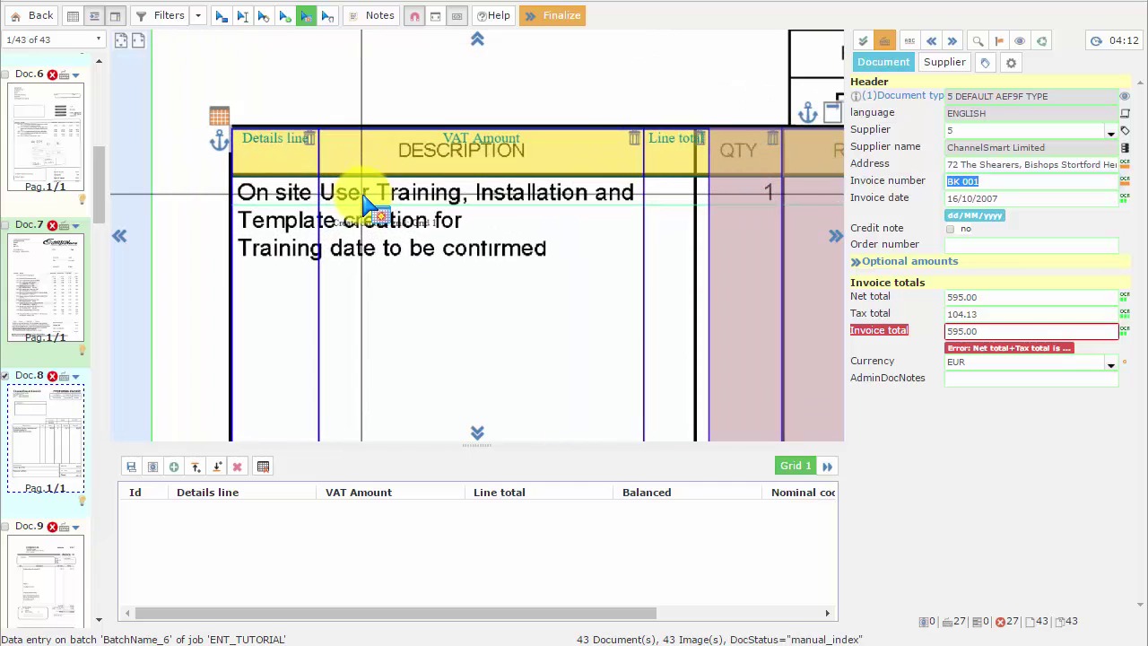
pyautogui.click(634, 139)
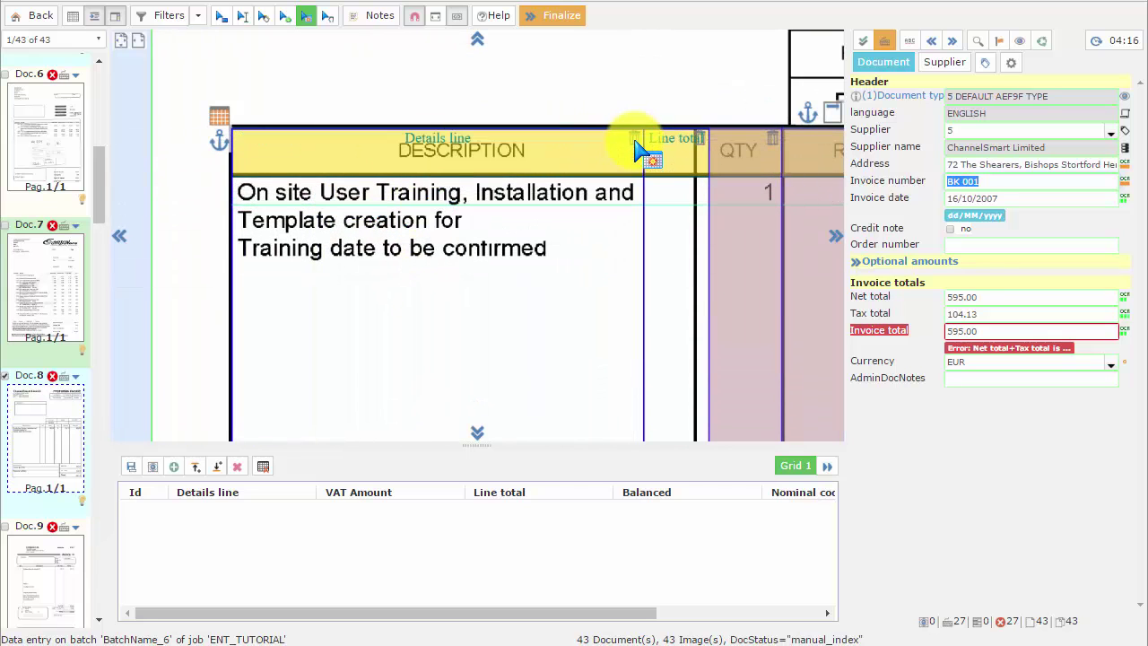
pyautogui.click(699, 141)
pyautogui.moveTo(782, 303); pyautogui.dragTo(466, 307)
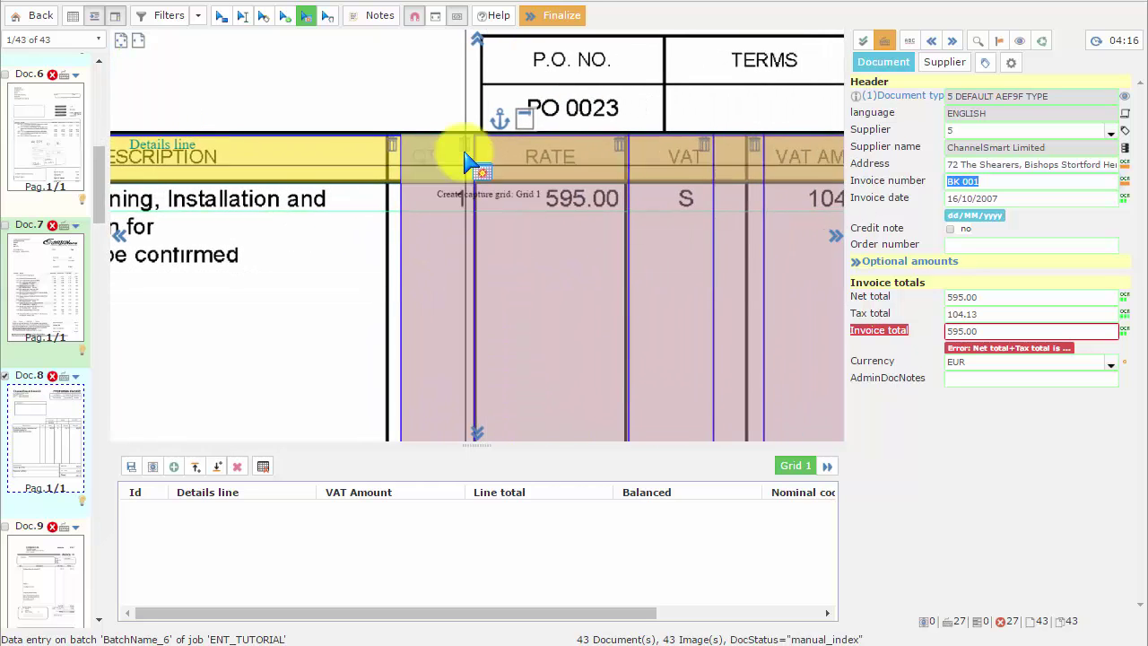
pyautogui.click(401, 217)
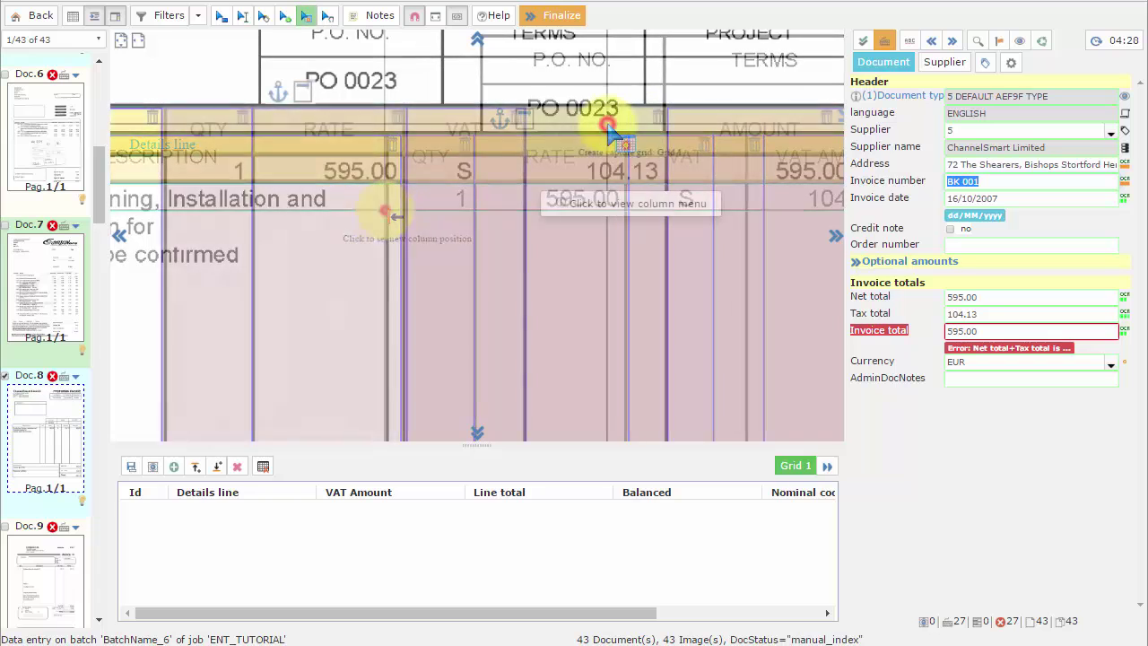
# Send the grid's VAT AMT column to the VAT Amount field
pyautogui.click(608, 130)
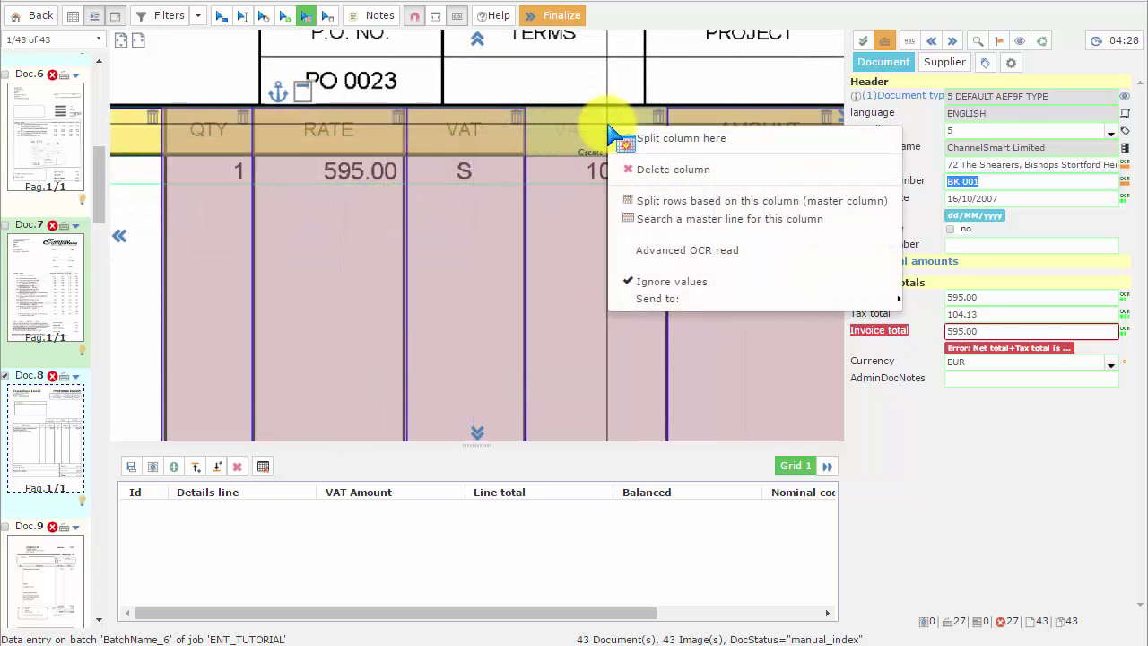
pyautogui.moveTo(678, 304)
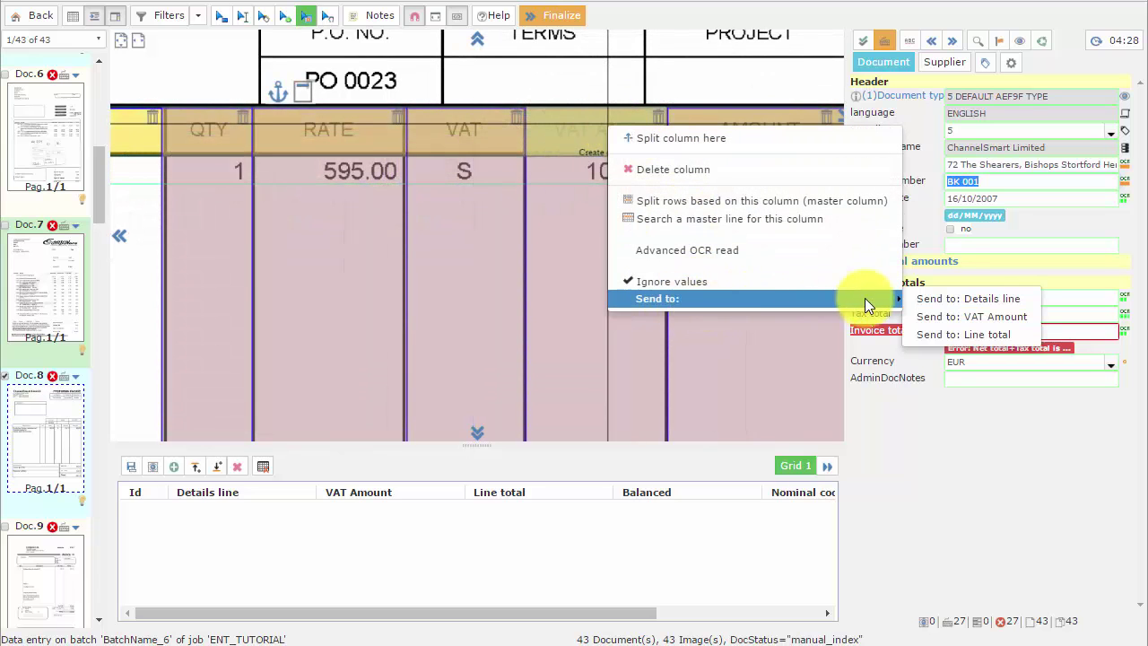
pyautogui.click(940, 316)
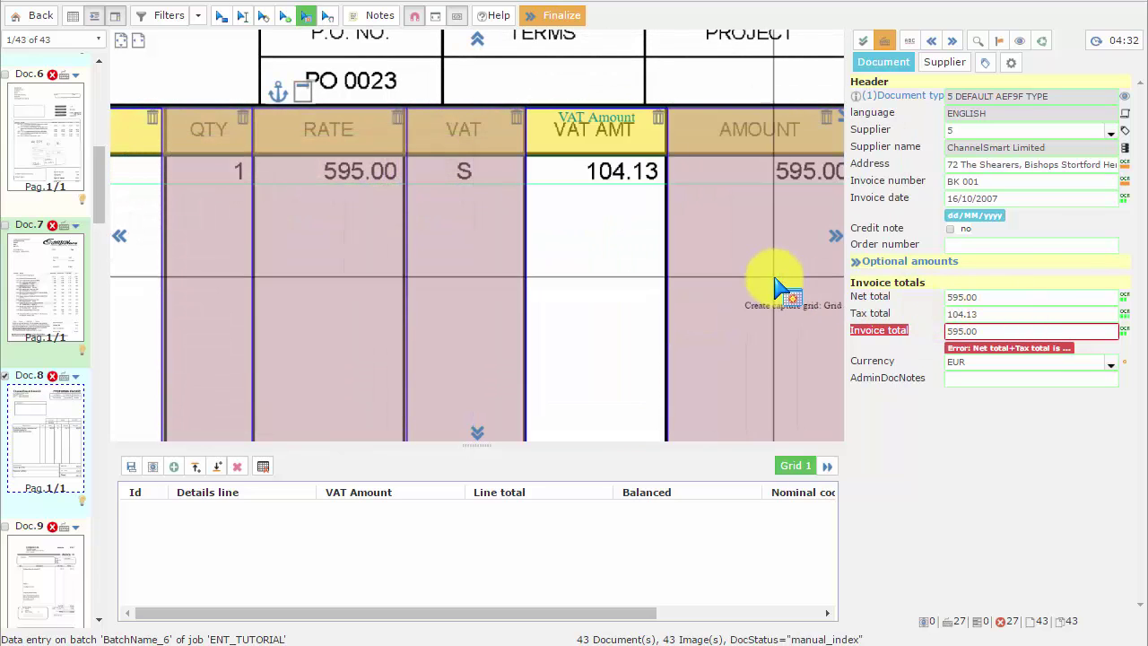
# Send the grid's AMOUNT column to Line total and split the rows based on it as the master column
pyautogui.moveTo(775, 287); pyautogui.dragTo(558, 296)
pyautogui.rightClick(549, 150)
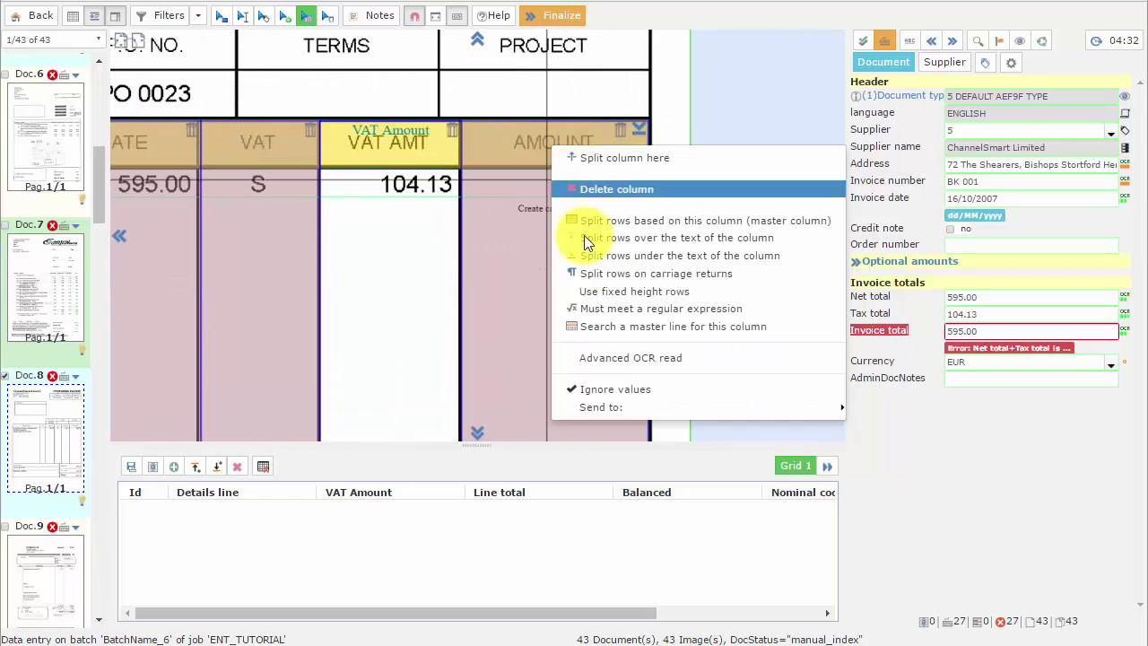
pyautogui.moveTo(679, 408)
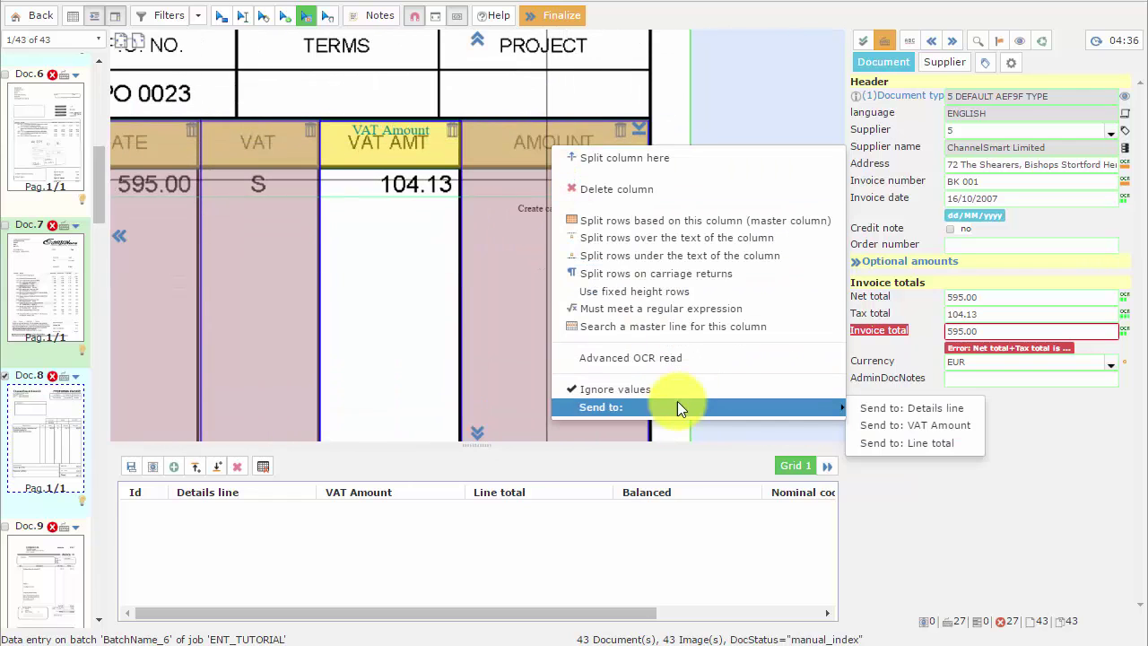
pyautogui.click(910, 439)
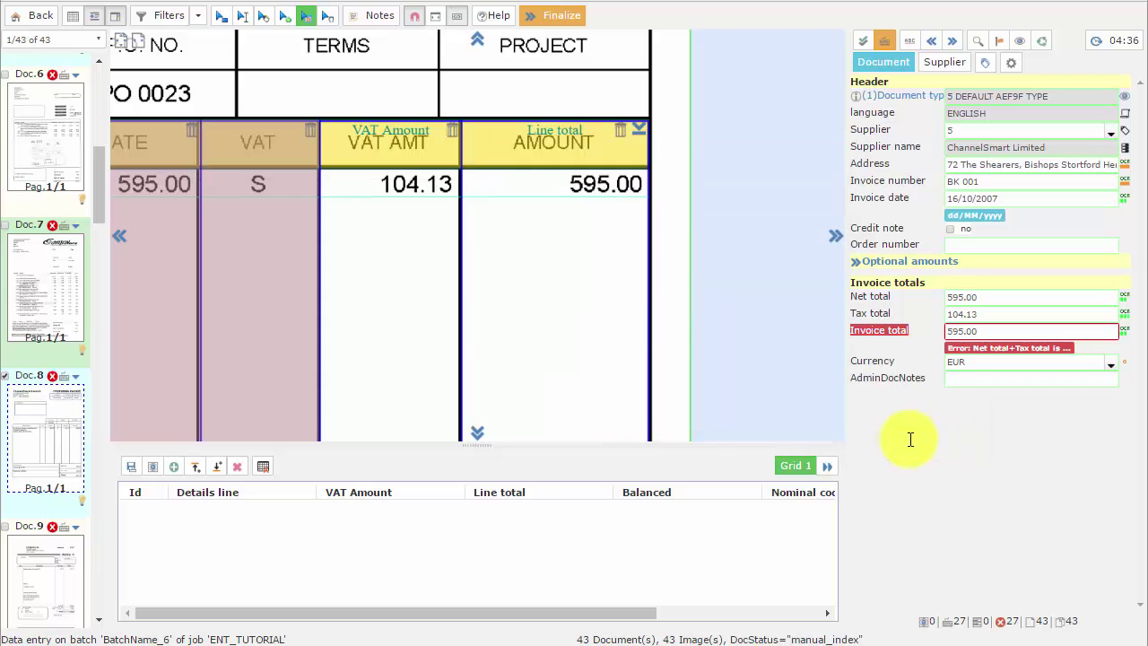
pyautogui.rightClick(641, 295)
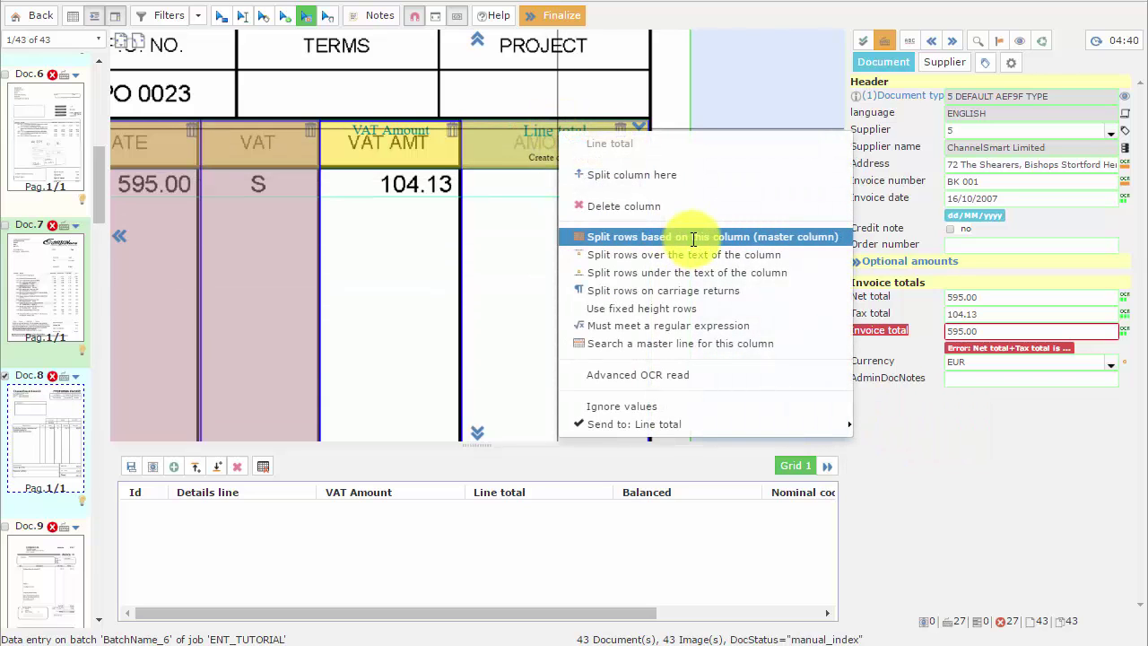
pyautogui.click(659, 237)
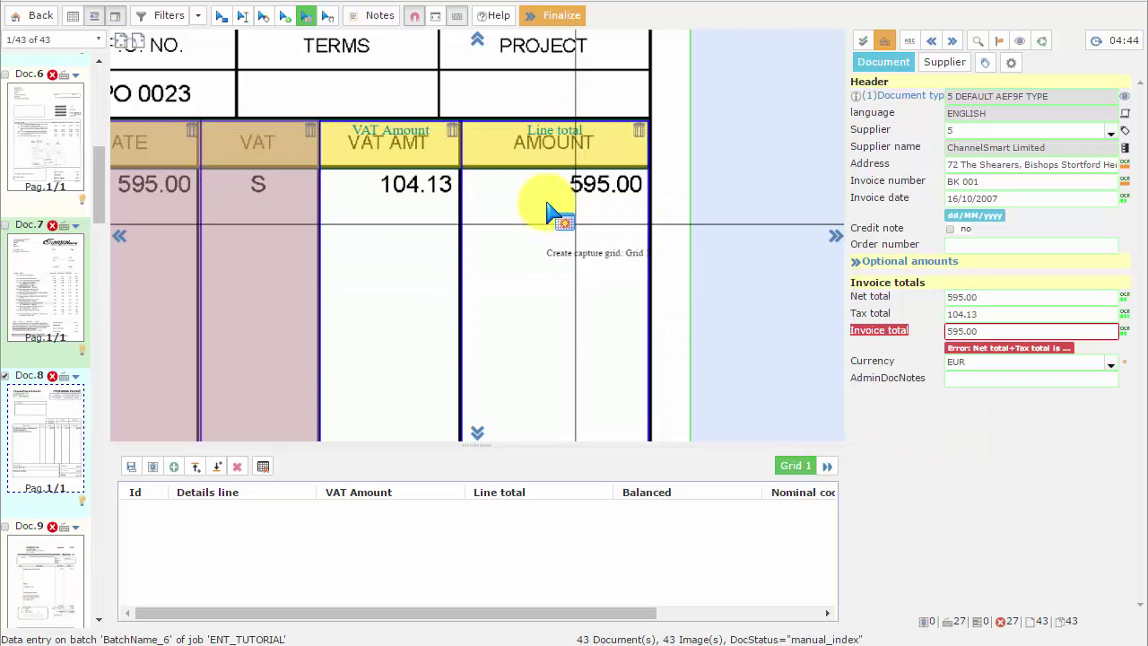
# Make the grid's Line total column the master column and split the rows over the text of that column
pyautogui.rightClick(520, 146)
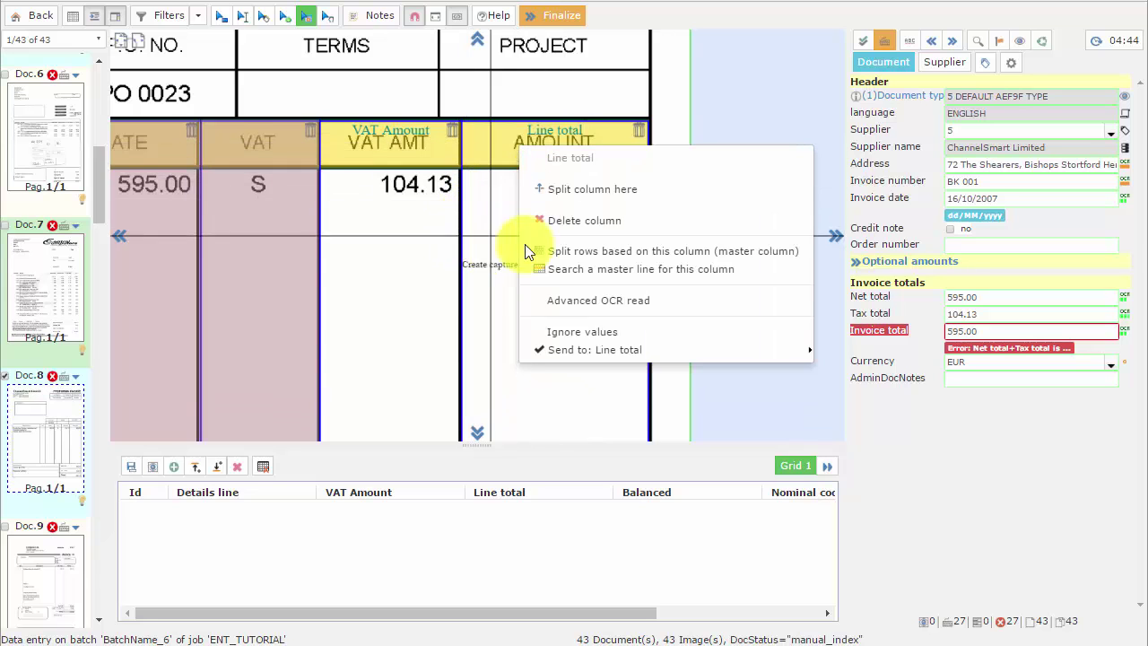
pyautogui.click(557, 250)
pyautogui.rightClick(550, 153)
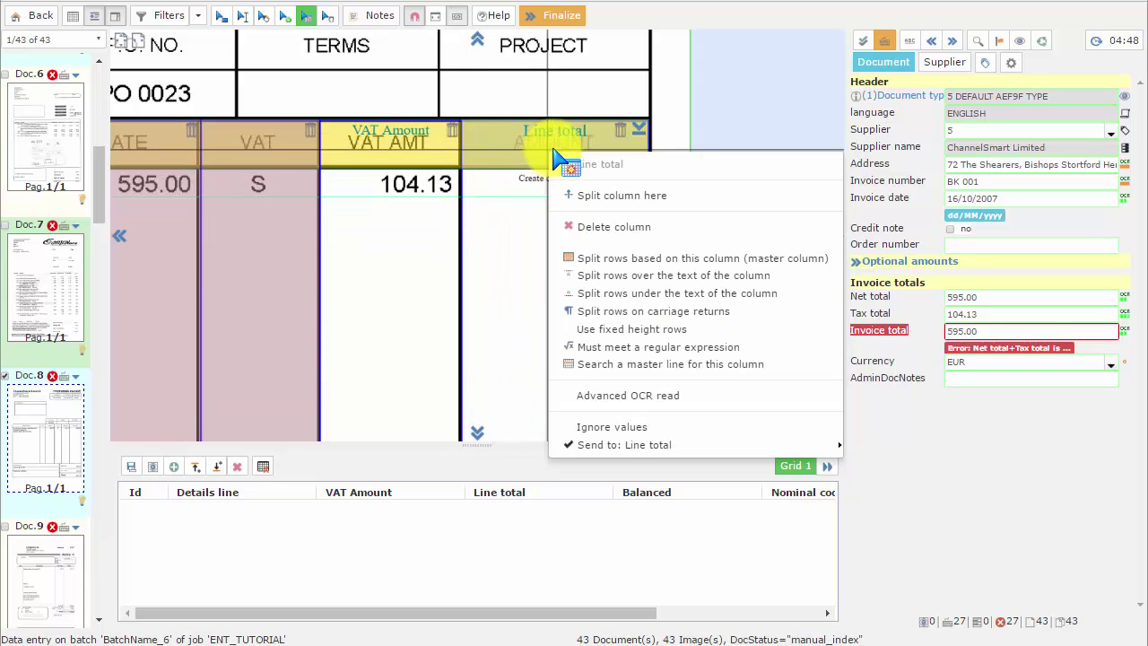
pyautogui.click(639, 276)
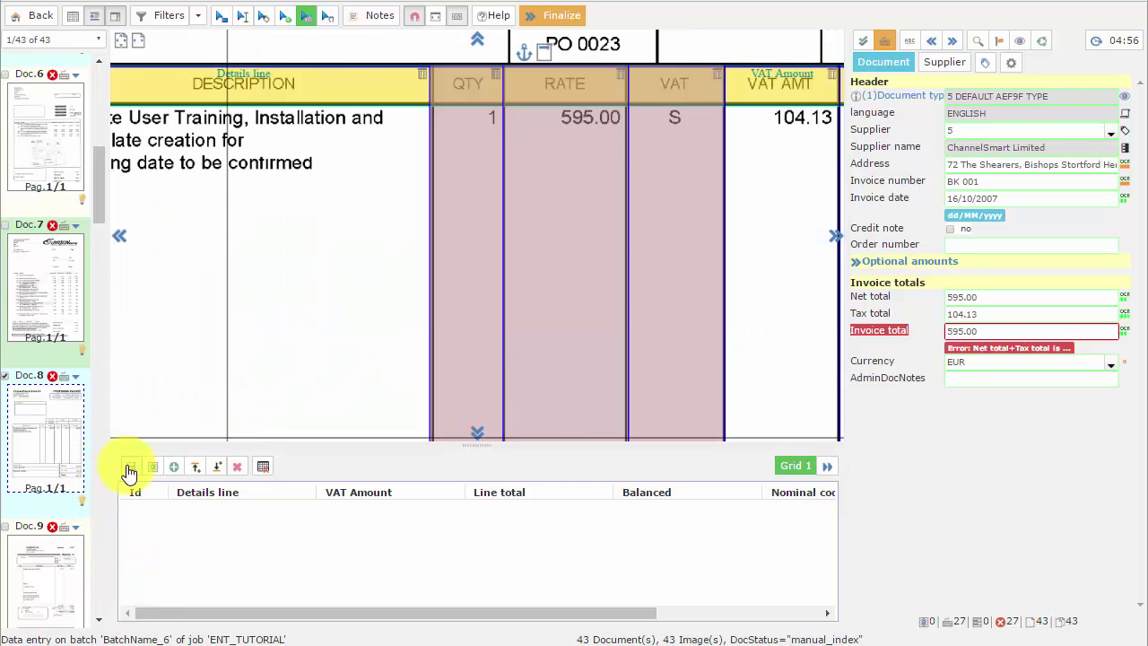
# Save the Grid 1 capture grid and read its line items into the details table
pyautogui.click(130, 469)
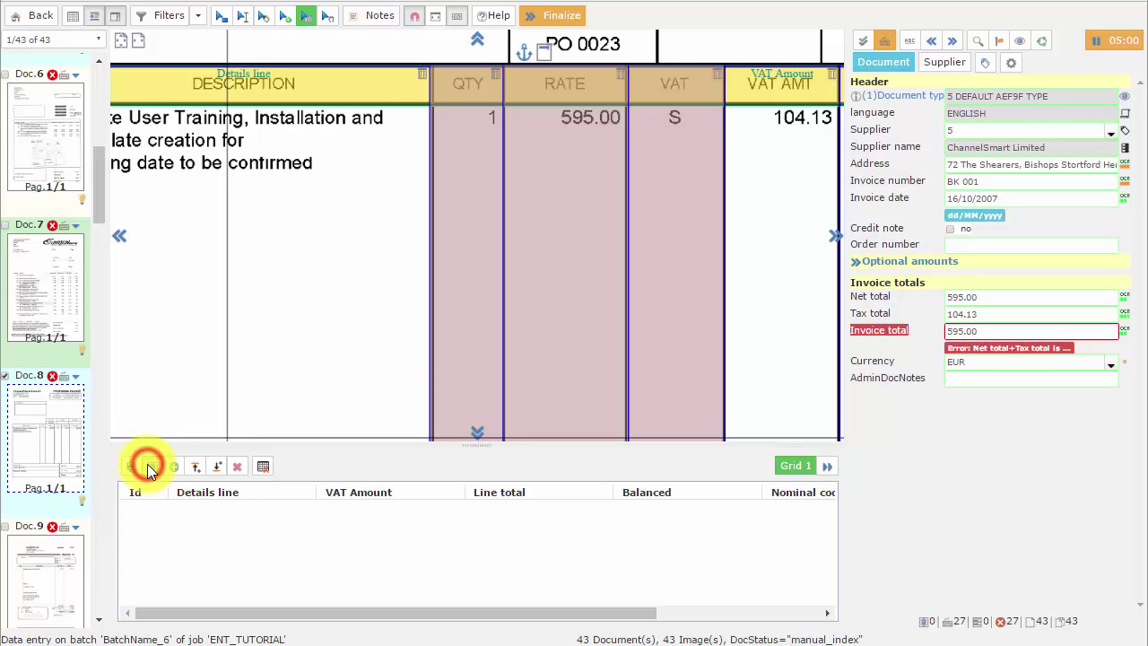
pyautogui.click(150, 468)
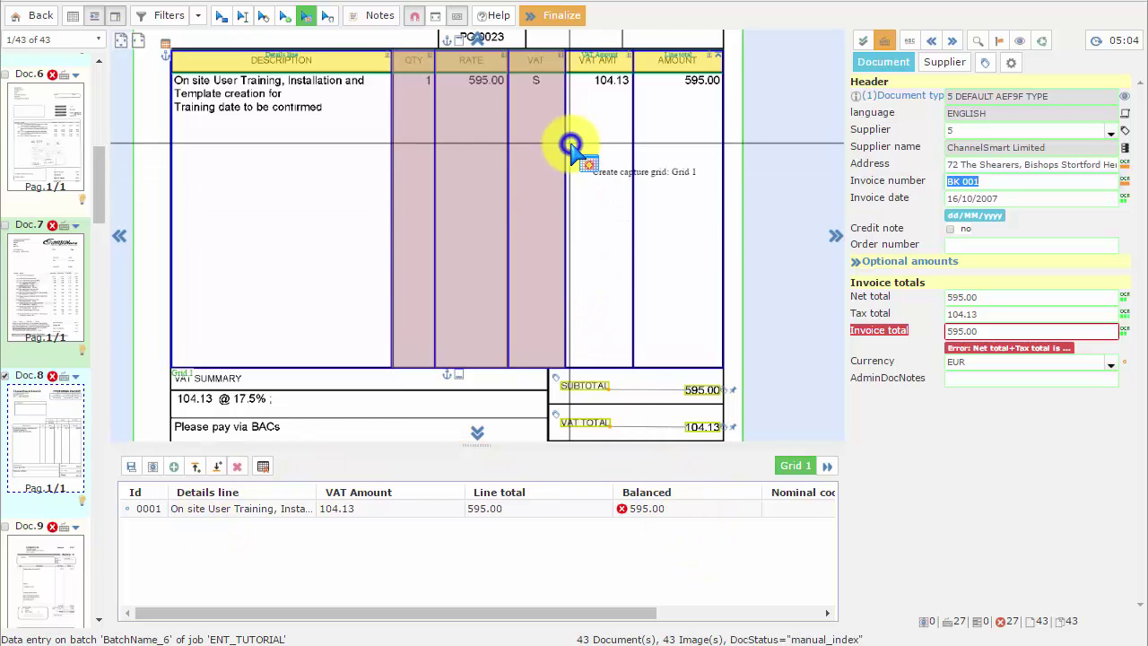
pyautogui.scroll(1, 574, 179)
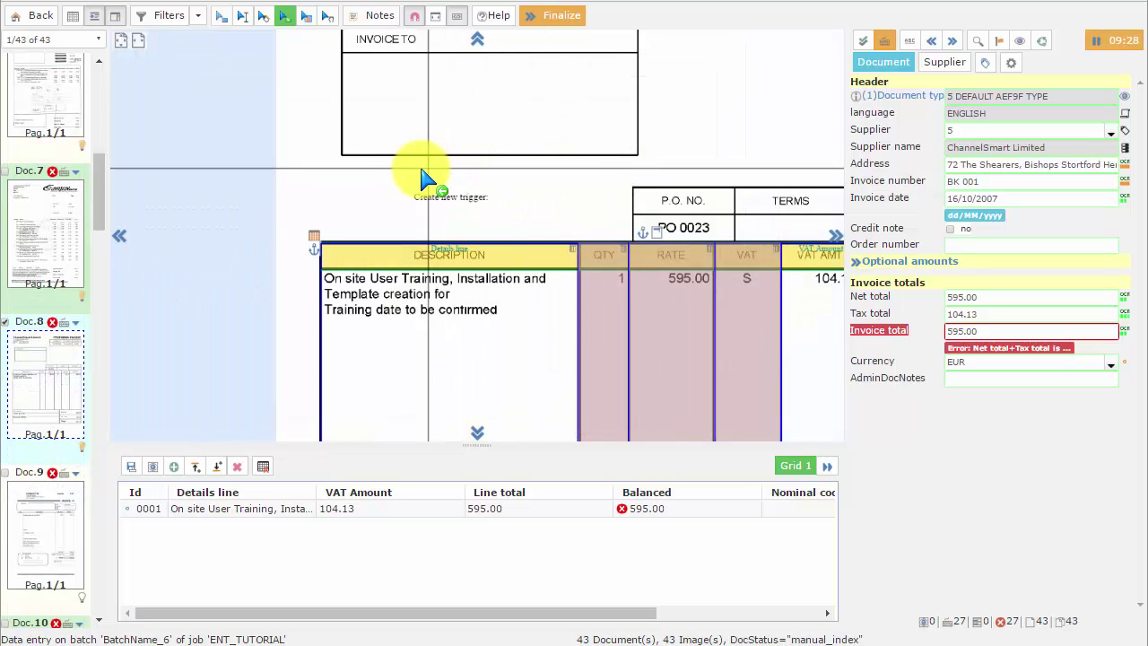
# Create a new trigger with its search area around the P.O. NO. cell above the grid and name it Grid_Top
pyautogui.click(292, 16)
pyautogui.moveTo(598, 161); pyautogui.dragTo(502, 164)
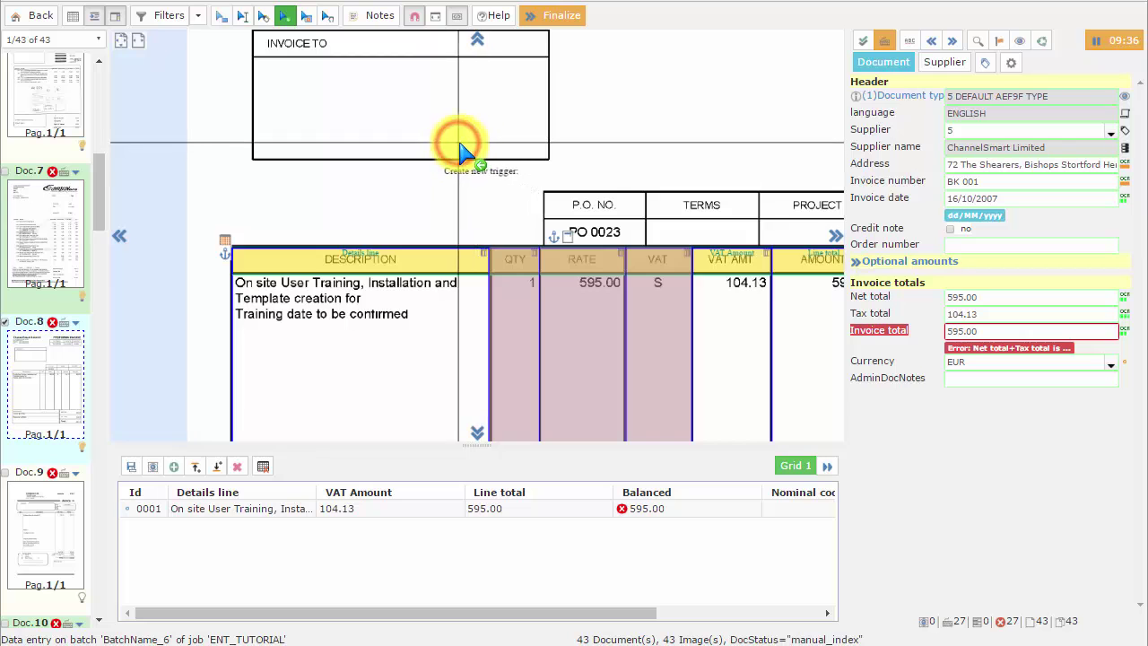
pyautogui.moveTo(457, 143); pyautogui.dragTo(692, 282)
pyautogui.tripleClick(668, 189)
pyautogui.write('Grid_Top')
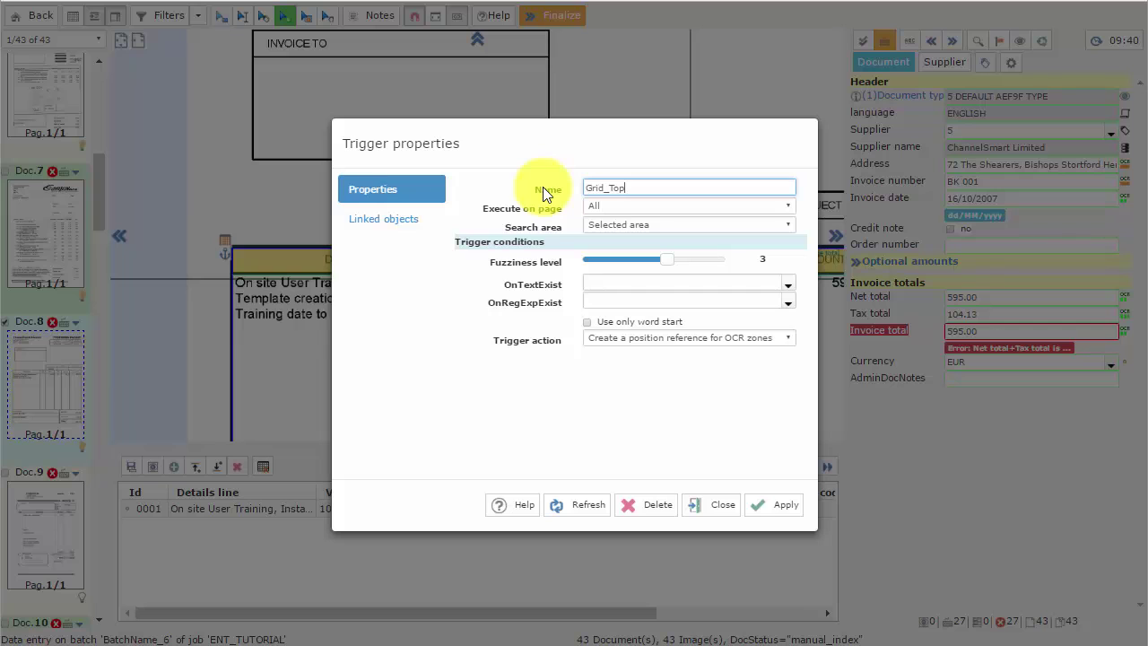
# Set the trigger's OnTextExist condition to "P.O. NO." and apply the trigger properties
pyautogui.click(592, 282)
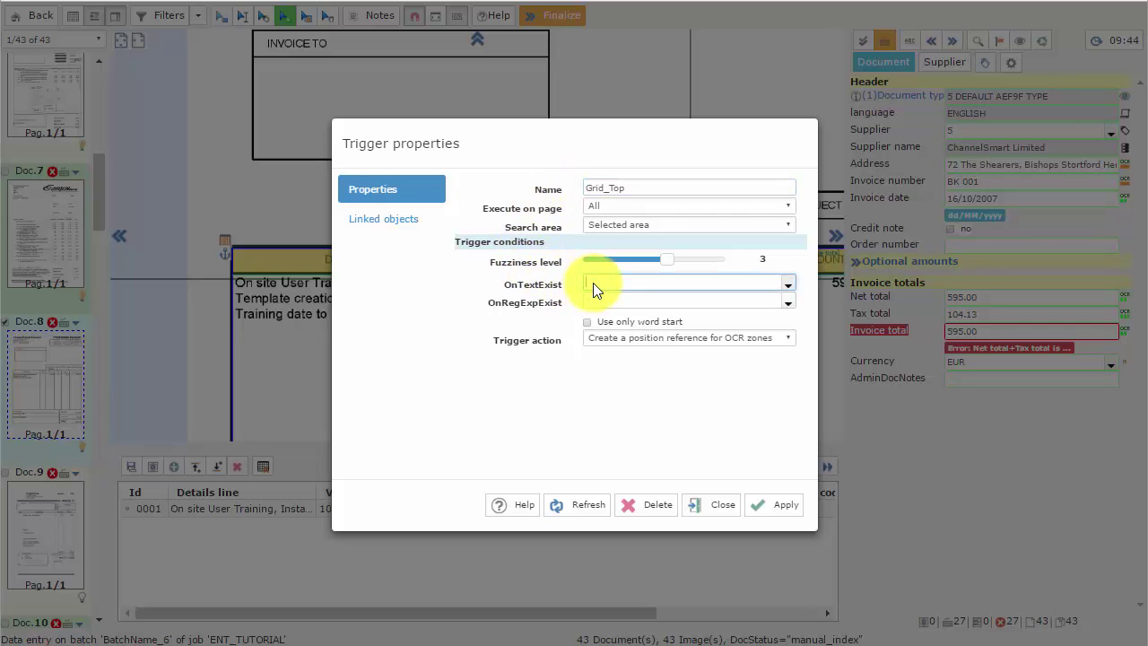
pyautogui.click(787, 284)
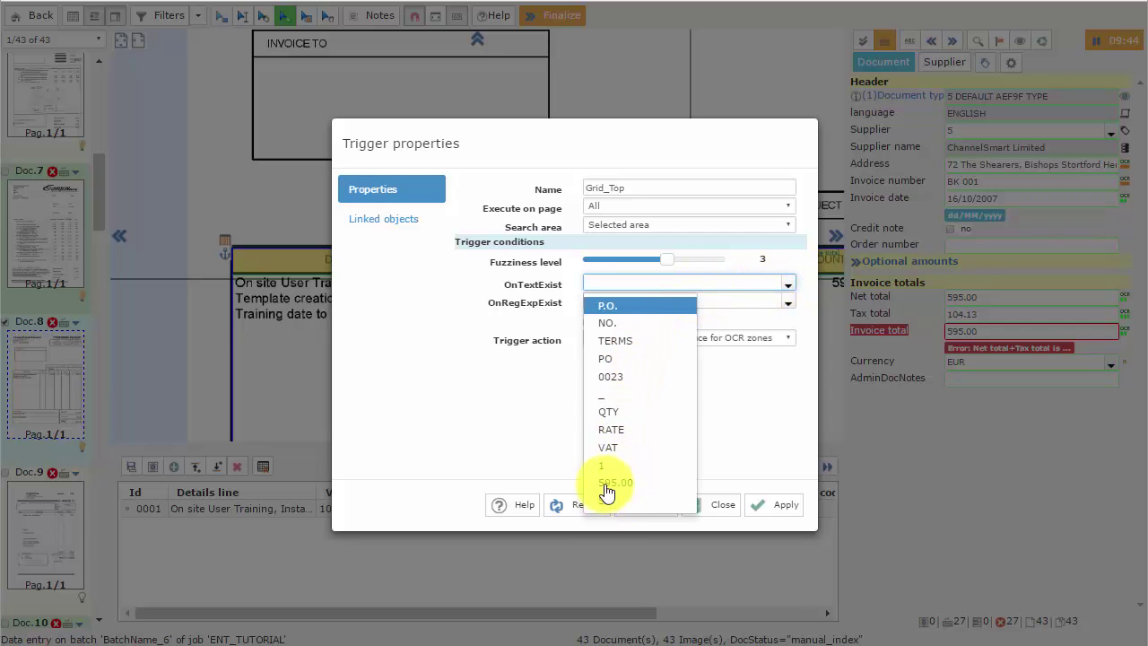
pyautogui.click(610, 307)
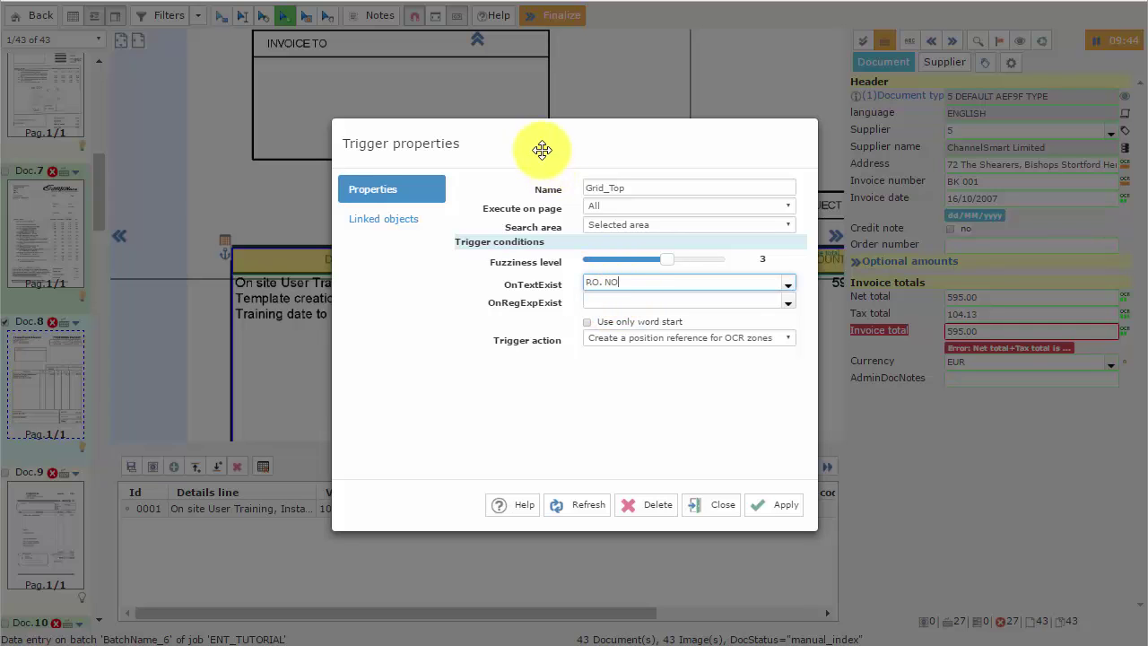
pyautogui.moveTo(539, 142); pyautogui.dragTo(873, 176)
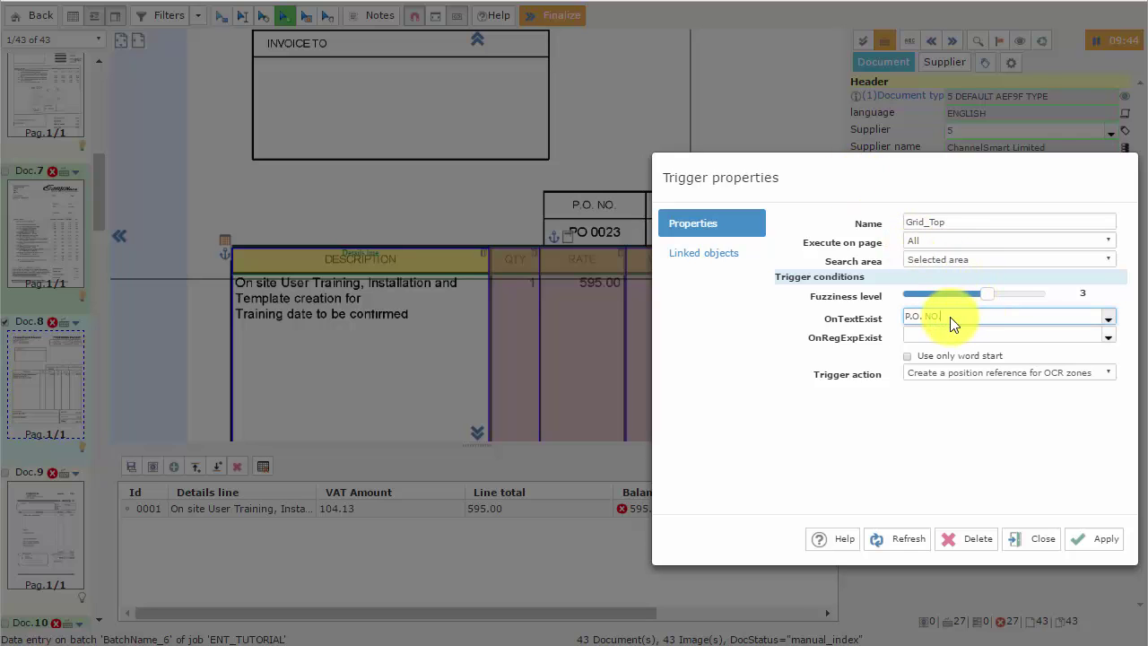
pyautogui.moveTo(935, 180); pyautogui.dragTo(867, 160)
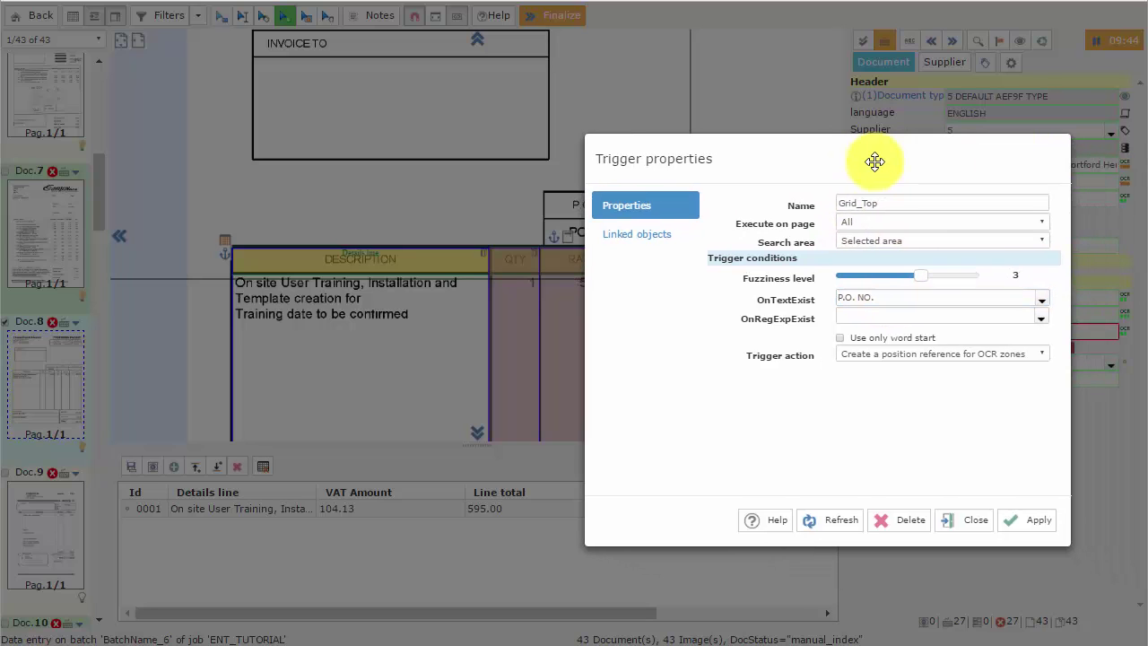
pyautogui.click(1025, 524)
# Anchor the capture grid's position and top edge to the Grid_Top trigger on P.O. NO
pyautogui.moveTo(641, 248)
pyautogui.mouseDown()
pyautogui.moveTo(475, 249)
pyautogui.moveTo(460, 153)
pyautogui.moveTo(594, 141)
pyautogui.moveTo(676, 182)
pyautogui.moveTo(660, 283)
pyautogui.moveTo(625, 224)
pyautogui.moveTo(641, 230)
pyautogui.mouseUp()
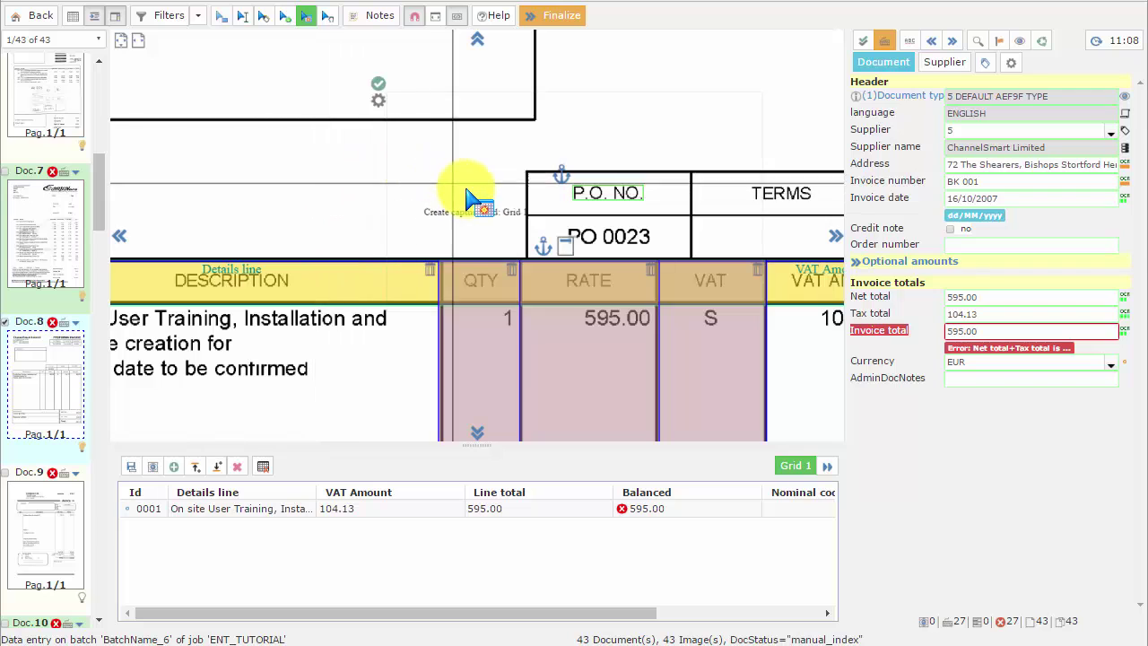
pyautogui.click(544, 248)
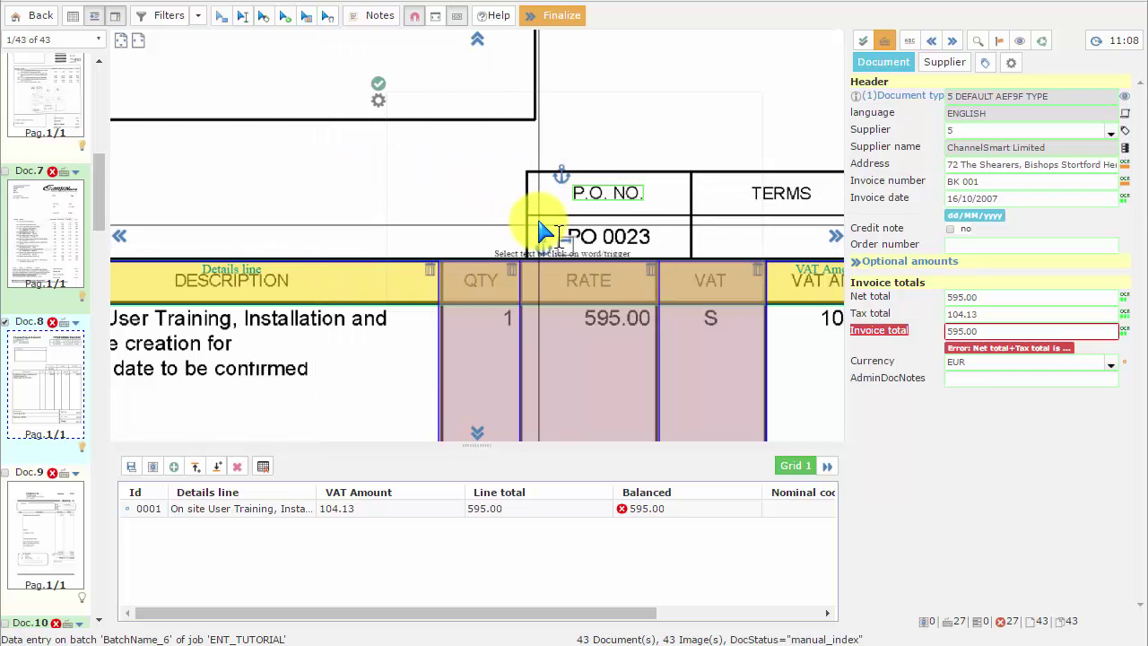
pyautogui.click(587, 196)
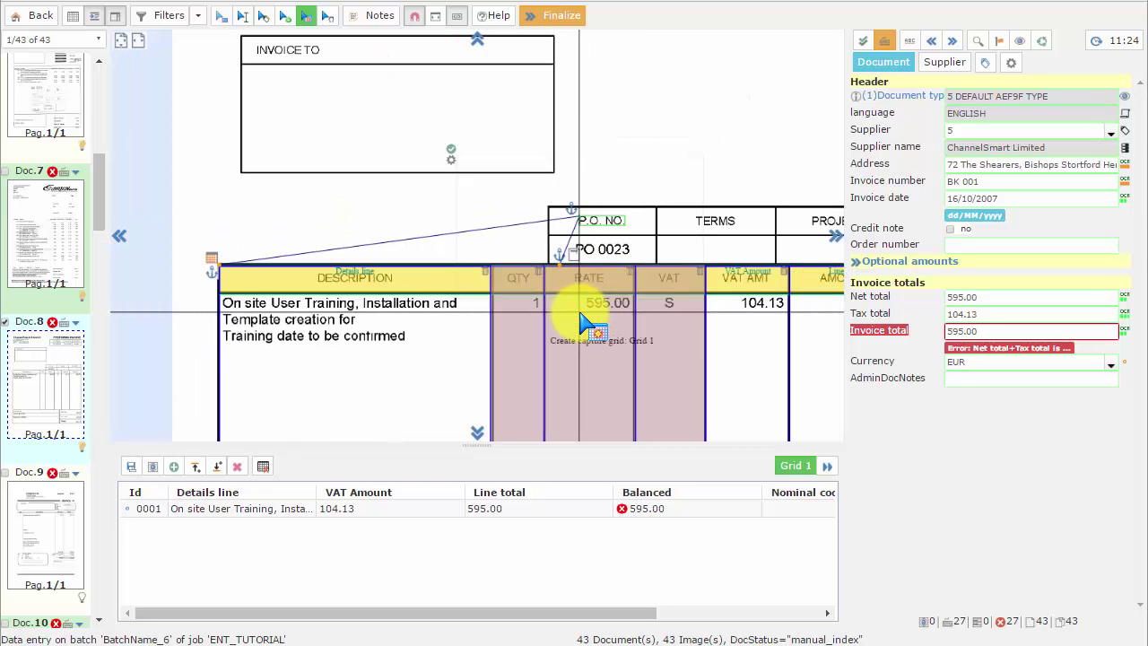
pyautogui.scroll(-5, 584, 308)
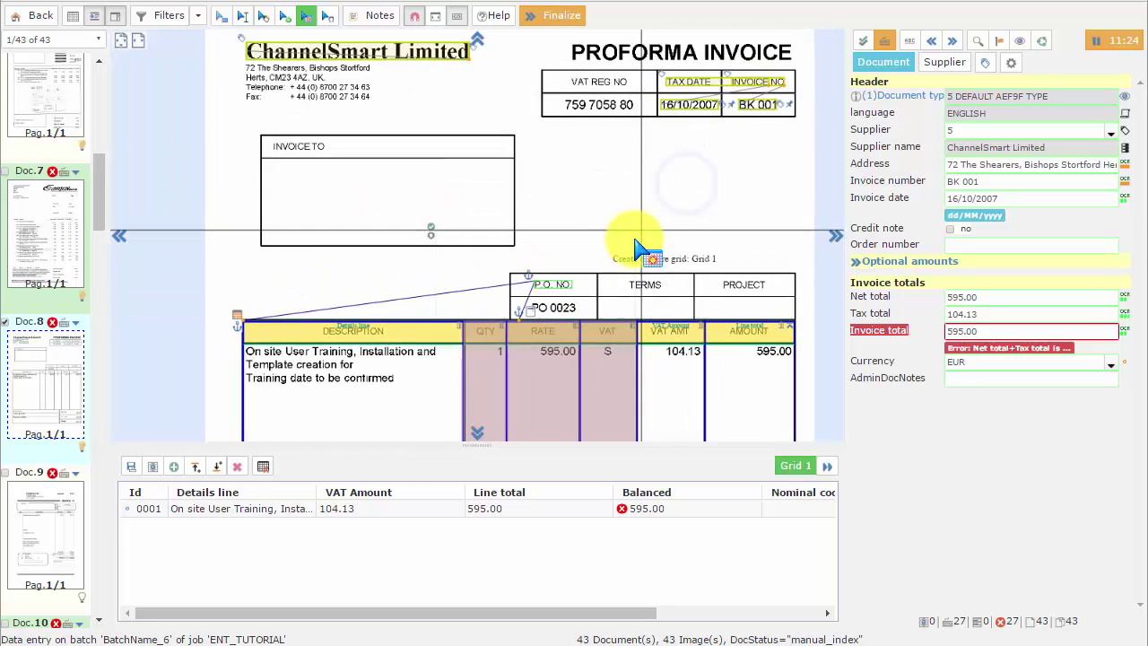
pyautogui.scroll(-3, 672, 257)
pyautogui.scroll(-2, 704, 215)
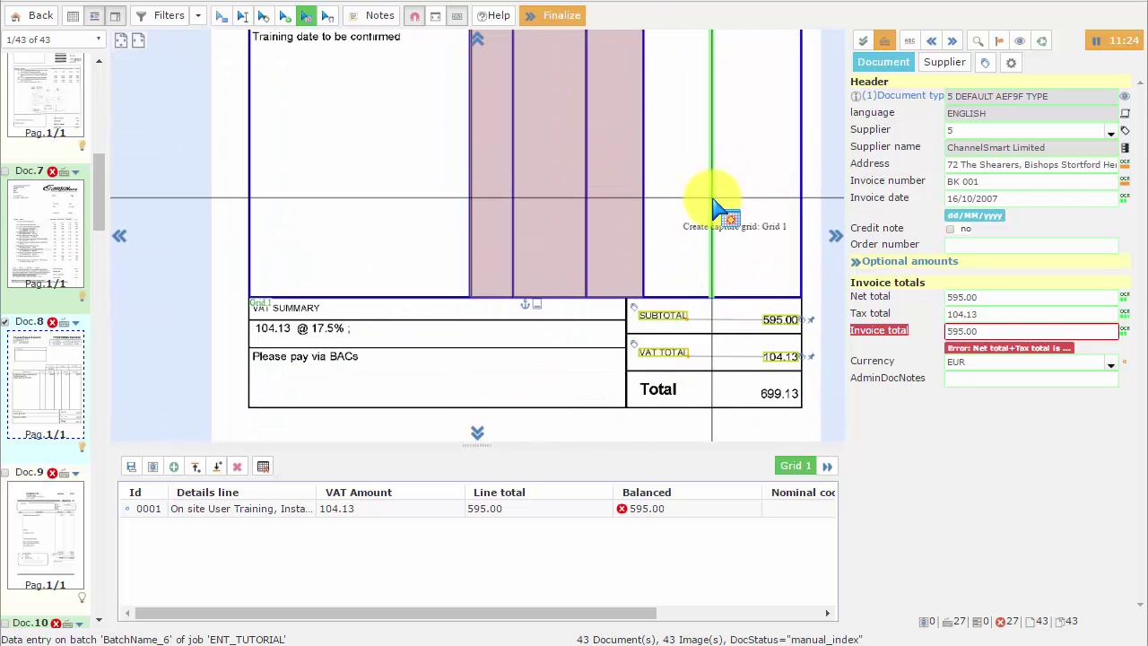
pyautogui.scroll(2, 743, 200)
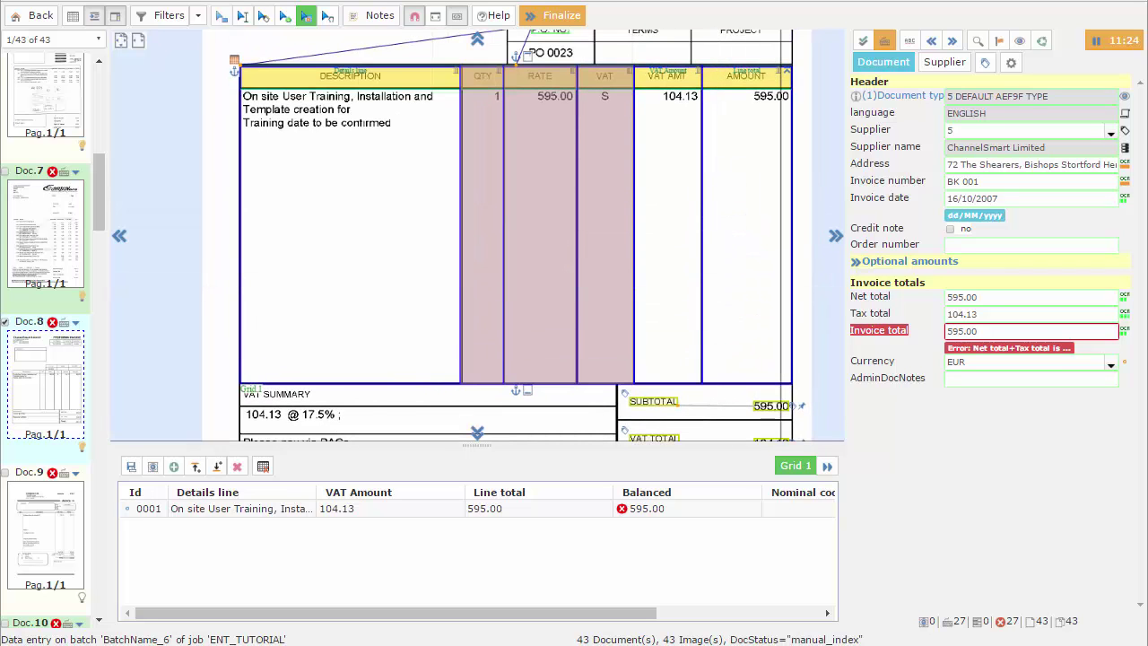